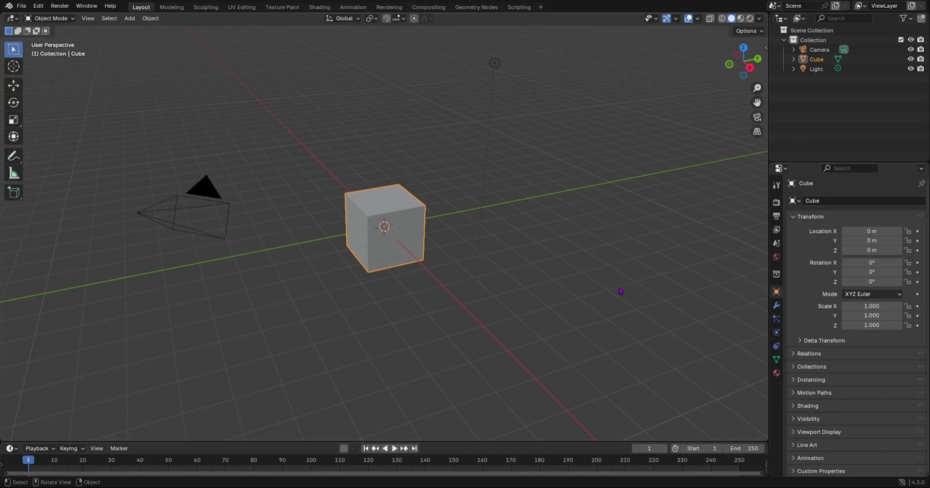
key("ctrl")
key("ctrl+s")
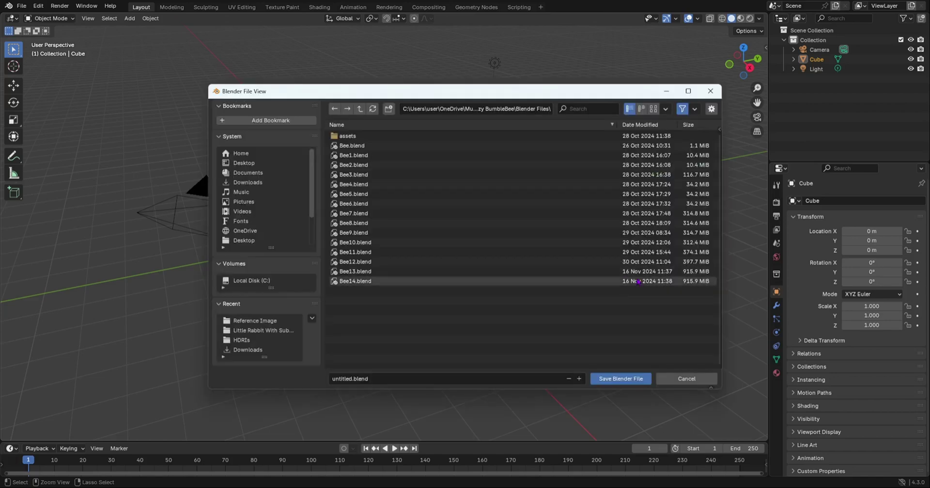
left_click(673, 378)
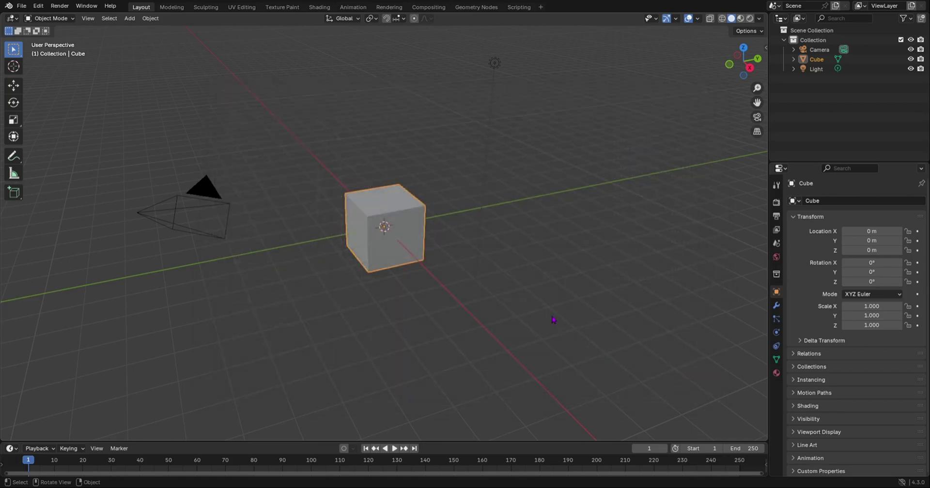
Create a new file from the General template
key("ctrl+n")
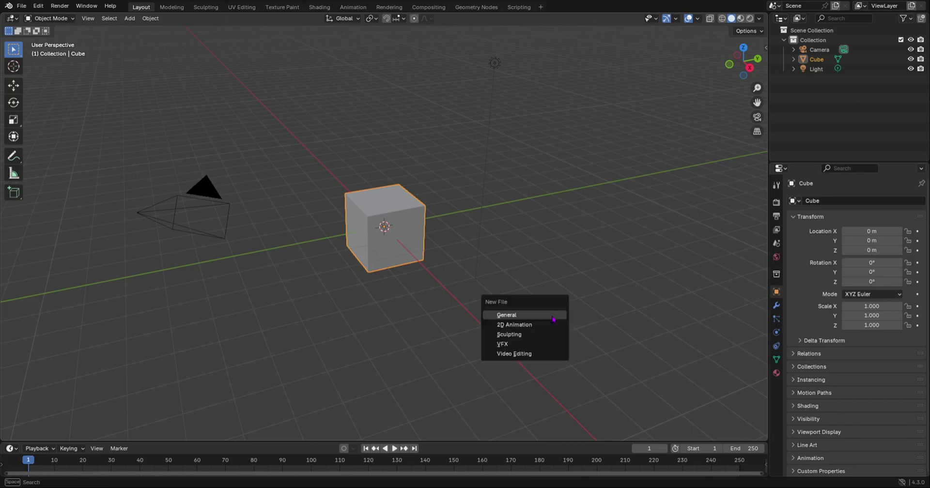
left_click(553, 318)
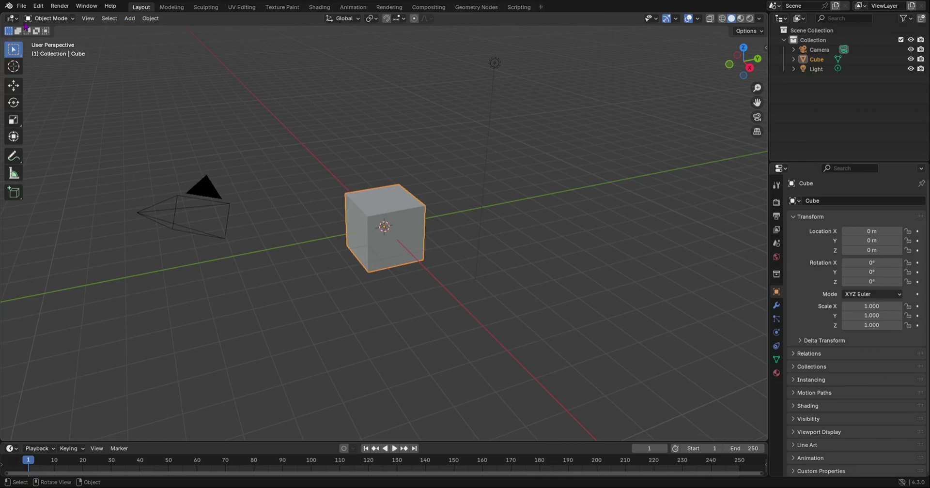
left_click(22, 5)
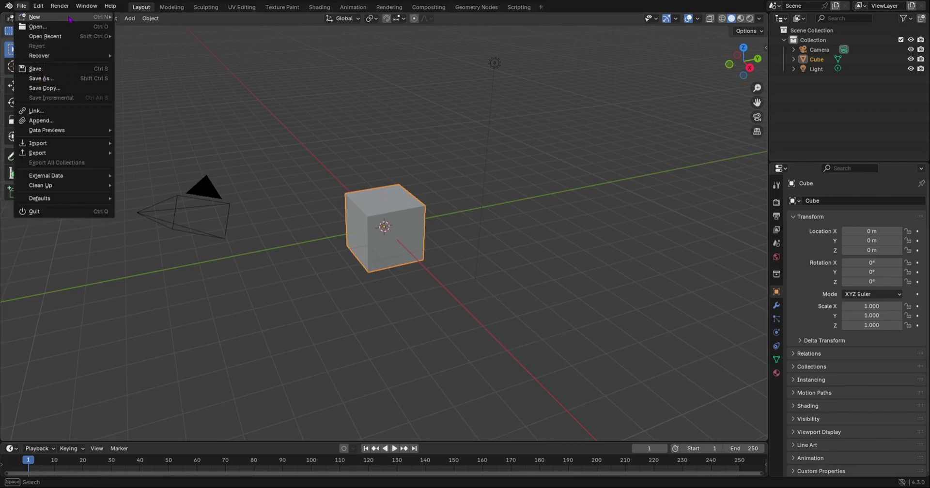
mouse_move(87, 18)
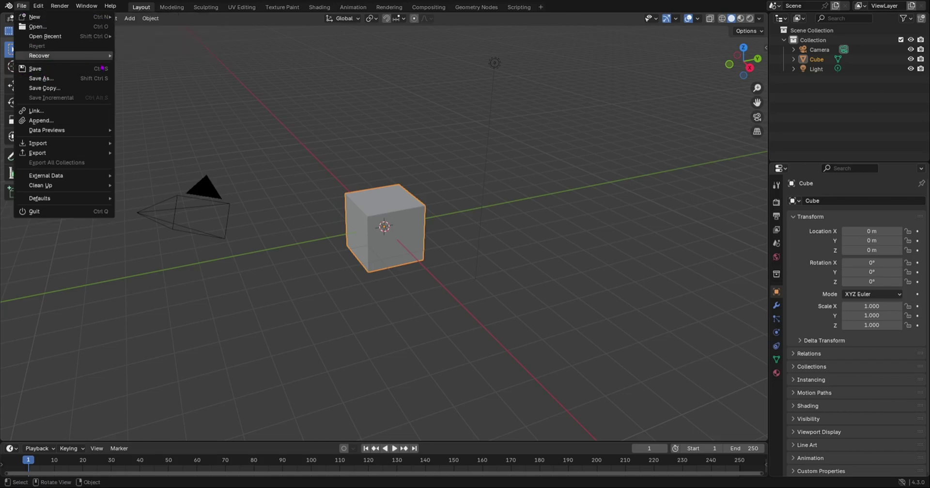
left_click(214, 124)
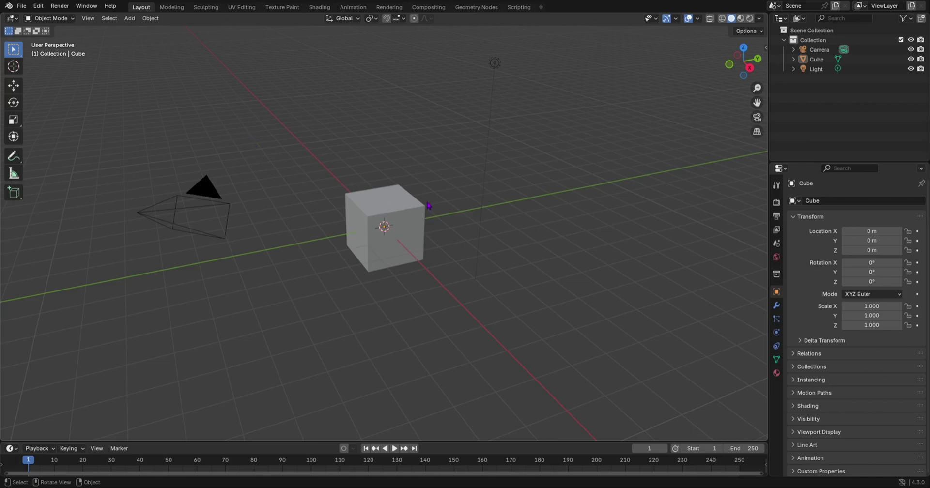
Select the default cube and scale it up uniformly to about 2.756
left_click(407, 216)
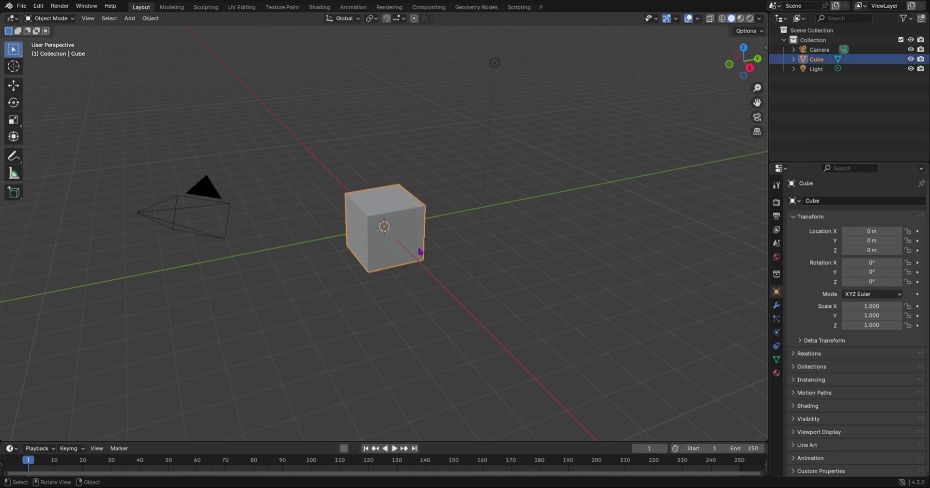
key("s")
left_click(538, 291)
middle_click_drag(538, 290, 518, 281)
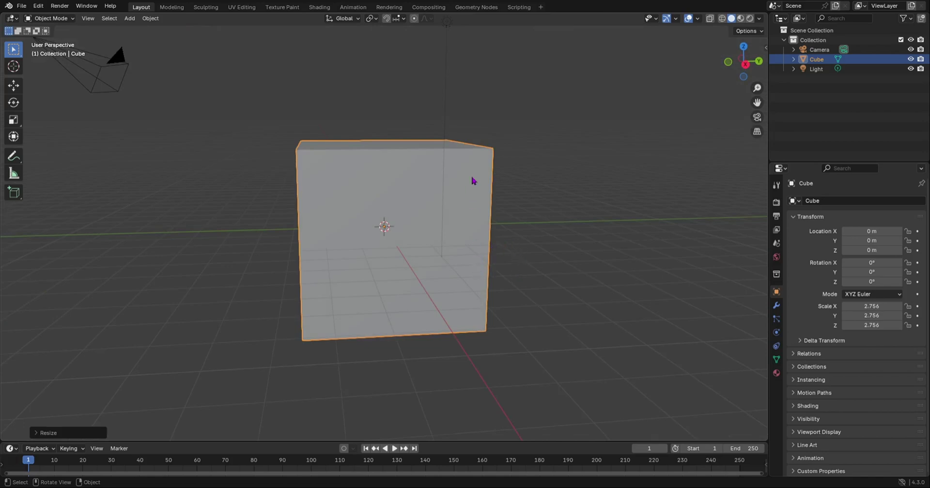
key("s")
left_click(520, 287)
middle_click_drag(454, 272, 448, 237)
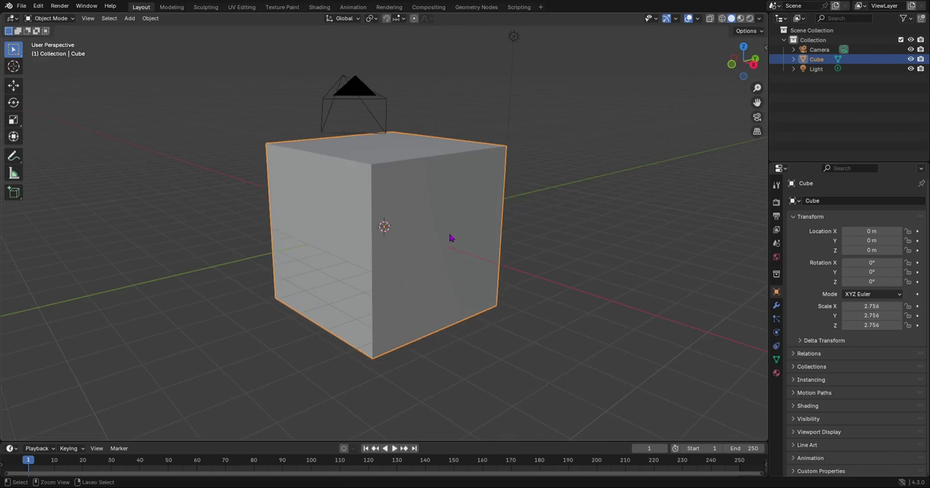
Clear the cube's scale and restore the enlarged size
key("alt+s")
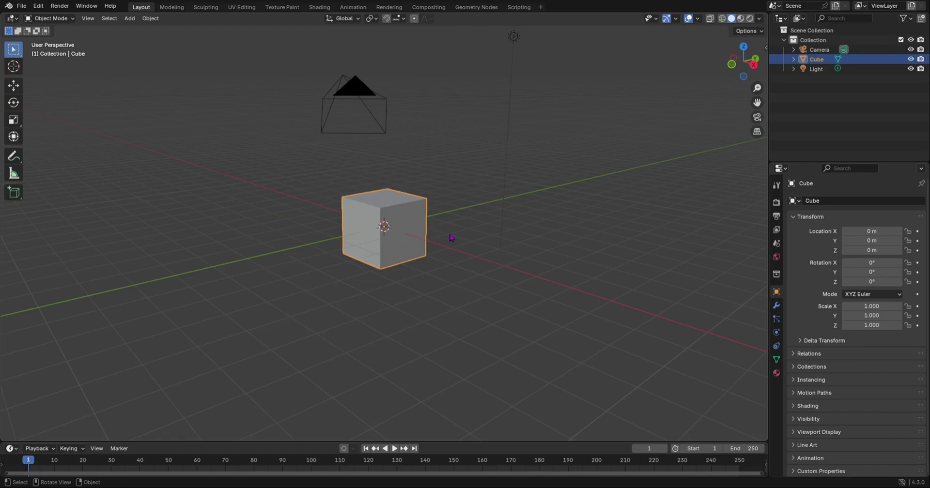
key("ctrl+shift")
key("ctrl+shift+z")
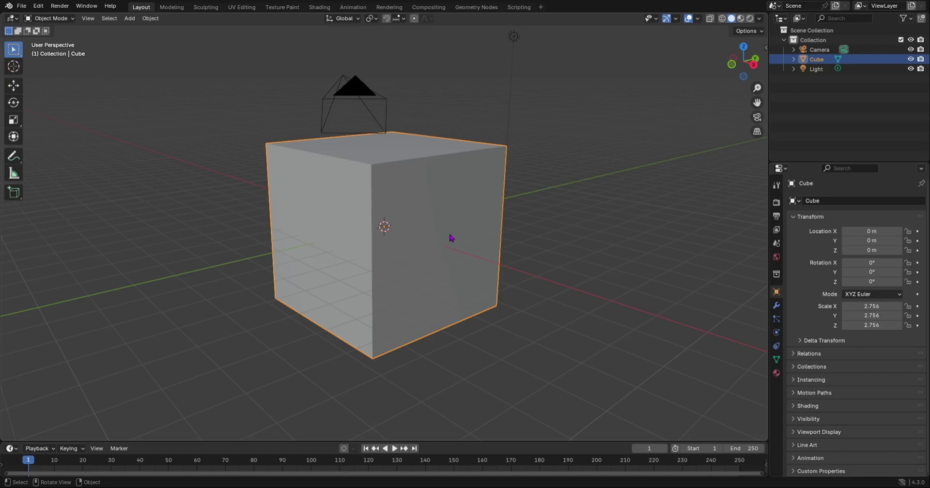
key("ctrl+q")
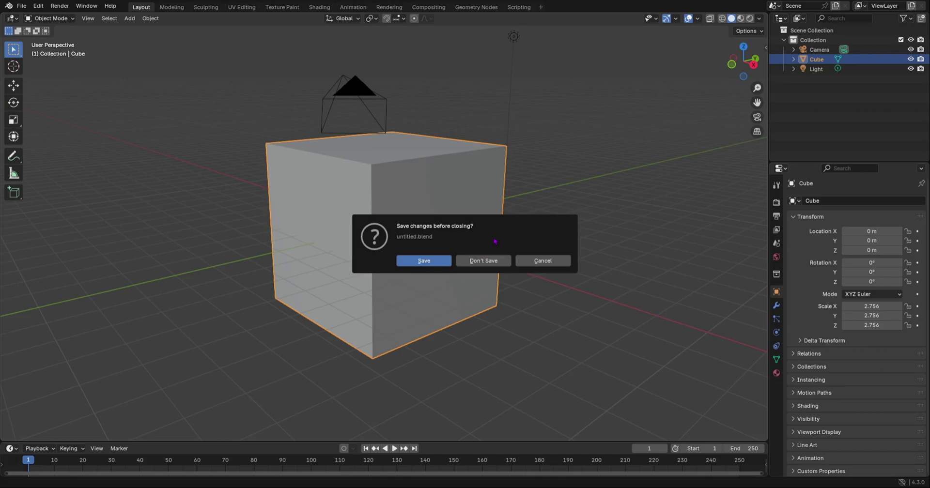
left_click(542, 260)
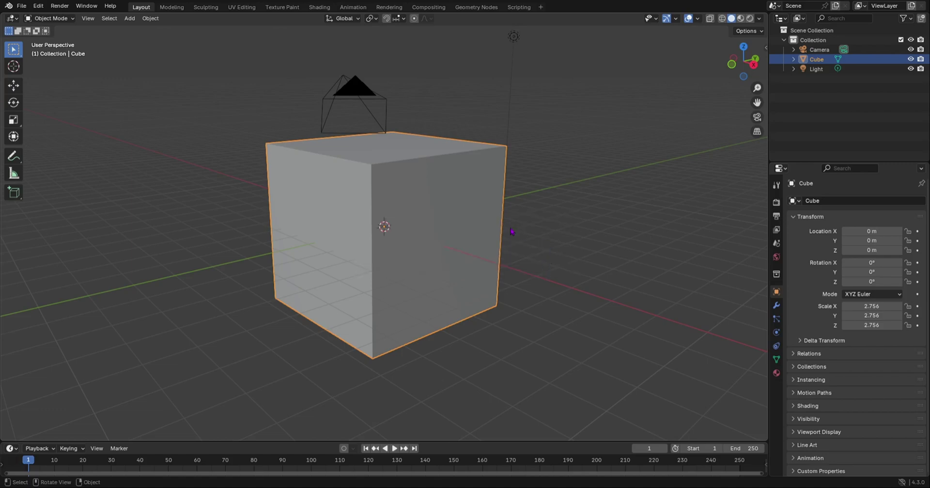
Delete the selected cube and undo the deletion, two times in a row
middle_click_drag(544, 191, 401, 216)
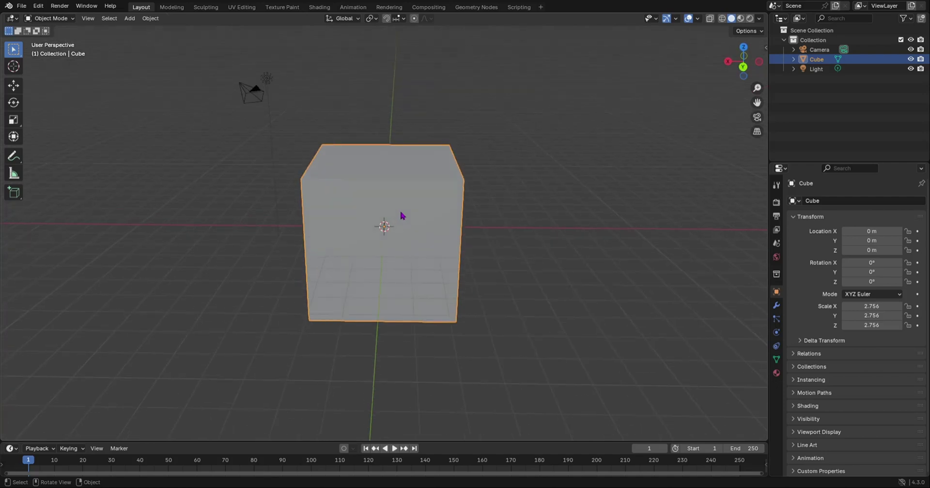
key("x")
left_click(400, 218)
key("ctrl+z")
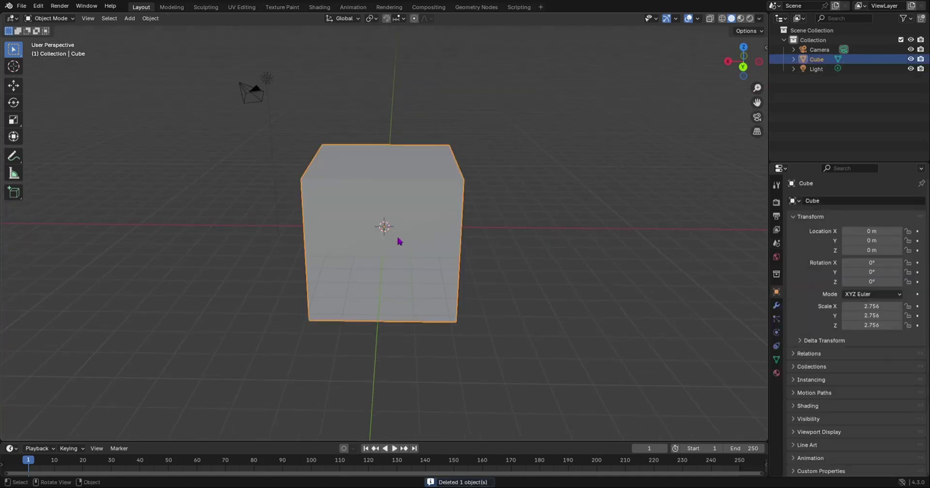
key("Delete")
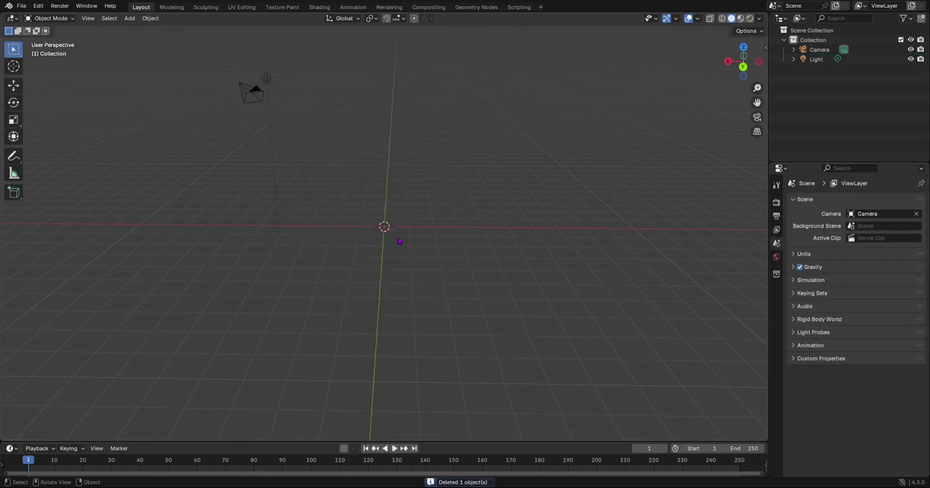
key("ctrl+z")
Delete the enlarged cube and add a new default cube mesh at the origin
key("x")
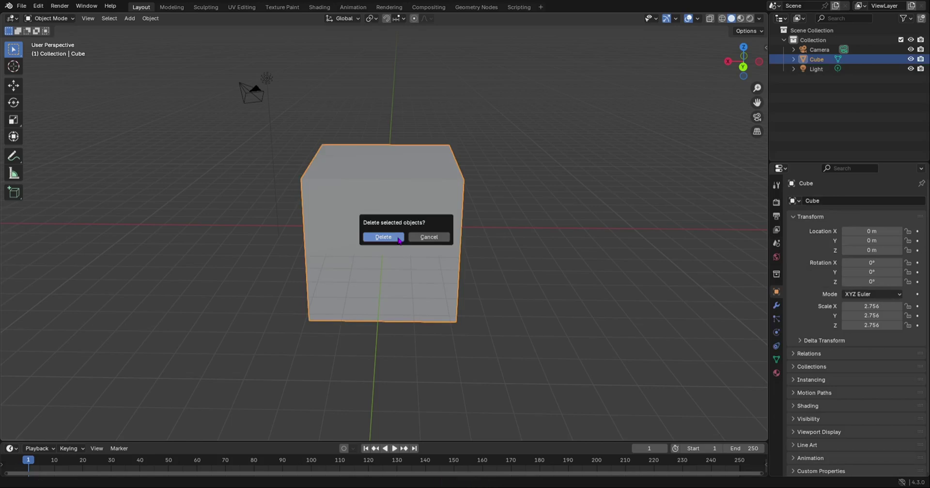
left_click(383, 237)
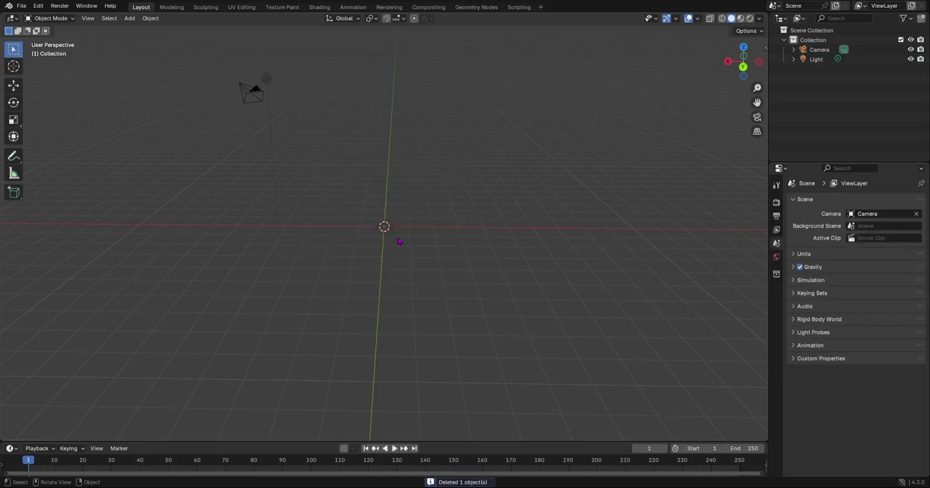
key("shift+a")
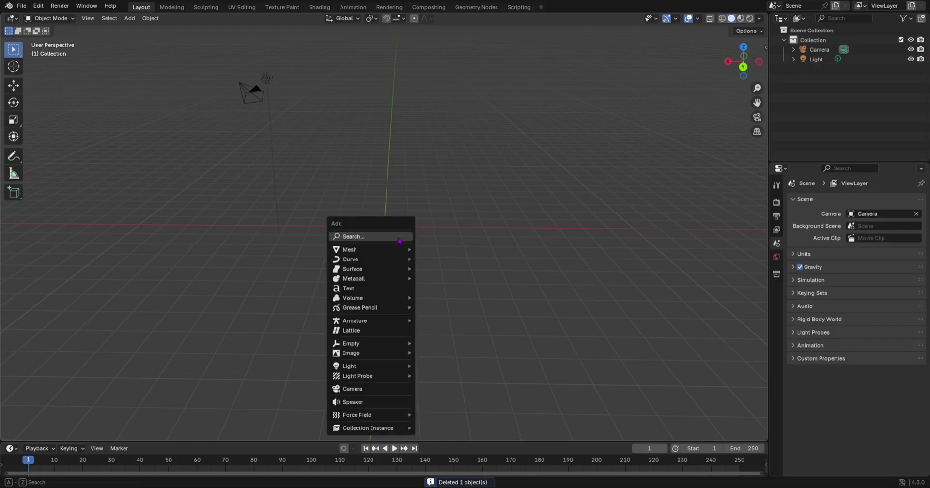
mouse_move(402, 245)
left_click(454, 258)
middle_click_drag(454, 259, 390, 216)
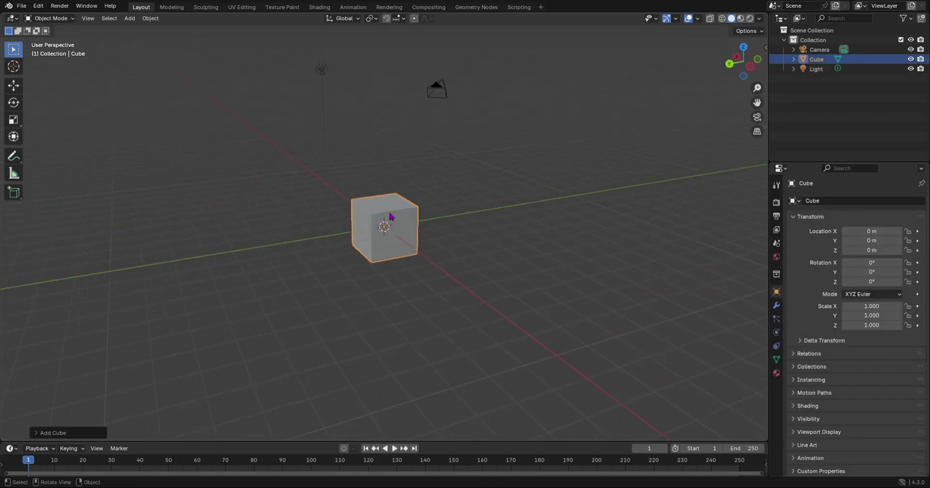
scroll(408, 244, "down", 1)
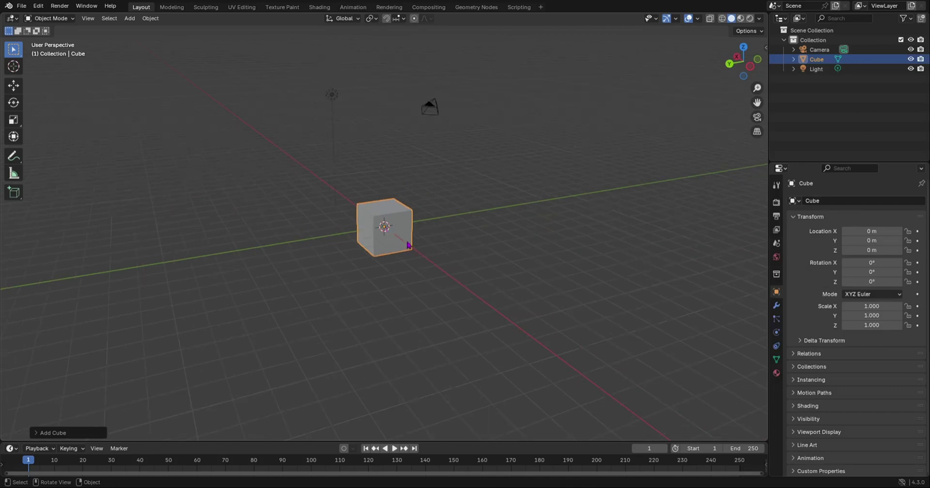
Select all objects in the scene and deselect them again
left_click(520, 131)
key("a")
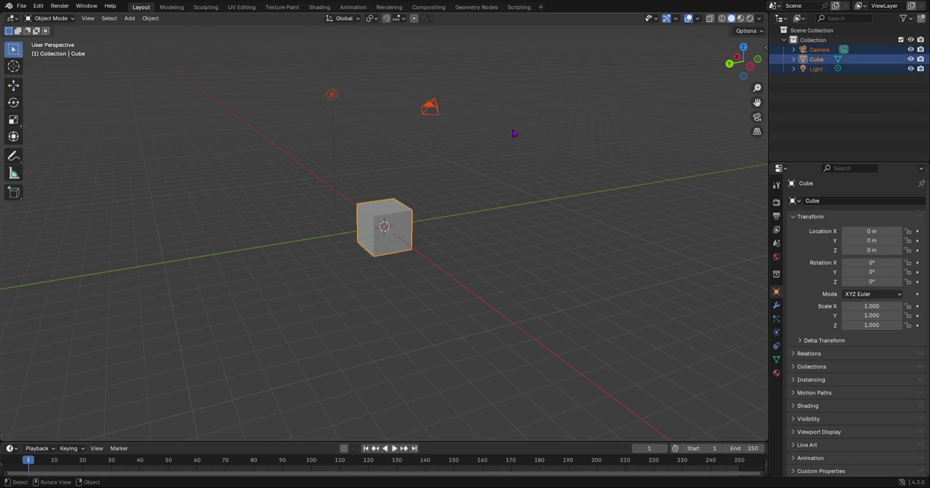
left_click(512, 148)
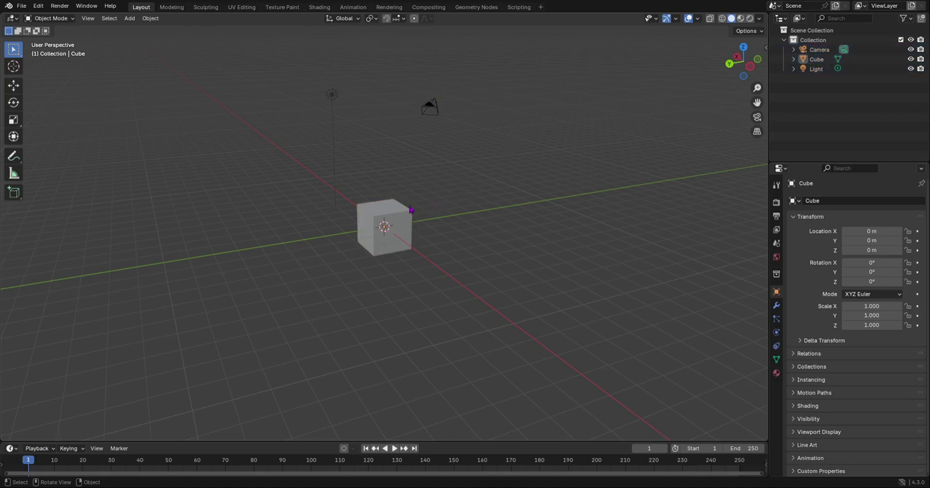
Select the cube, invert the selection to the camera and light, and invert it back to the cube
scroll(409, 215, "up", 2)
left_click(422, 193)
middle_click_drag(422, 194, 445, 213)
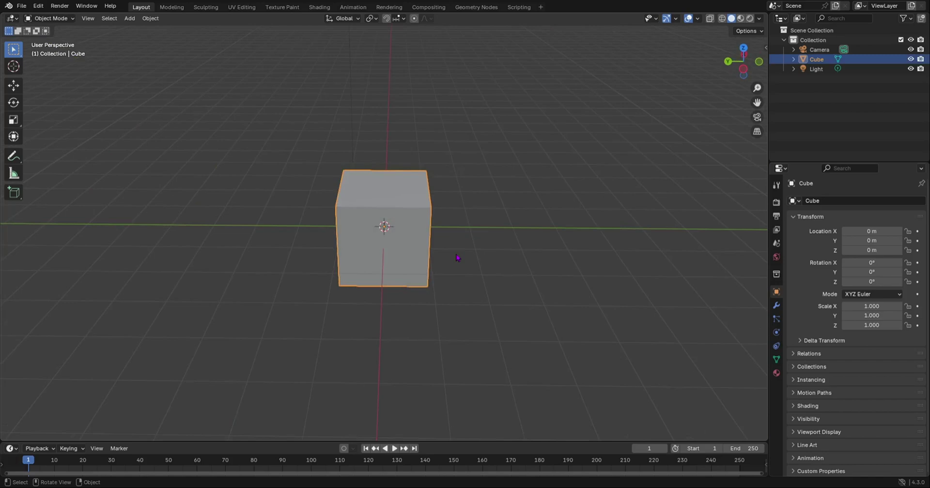
key("ctrl")
key("ctrl+i")
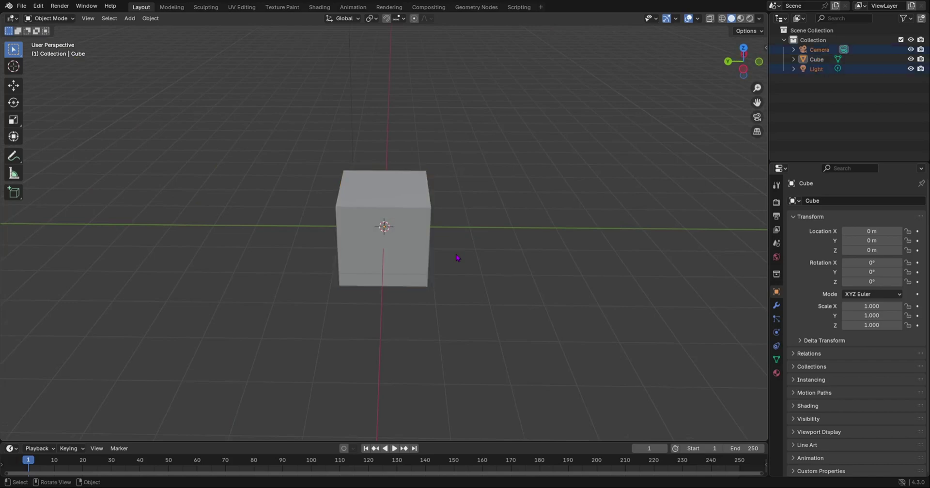
scroll(457, 258, "down", 5)
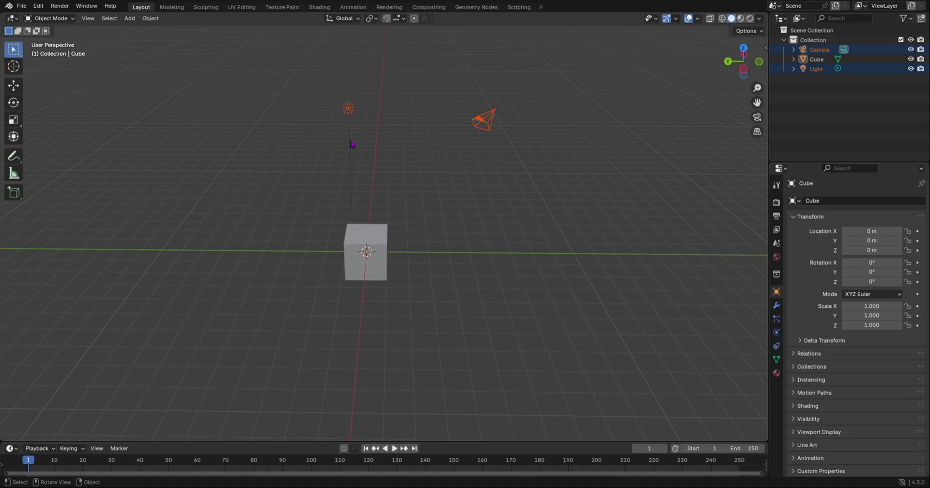
key("ctrl+i")
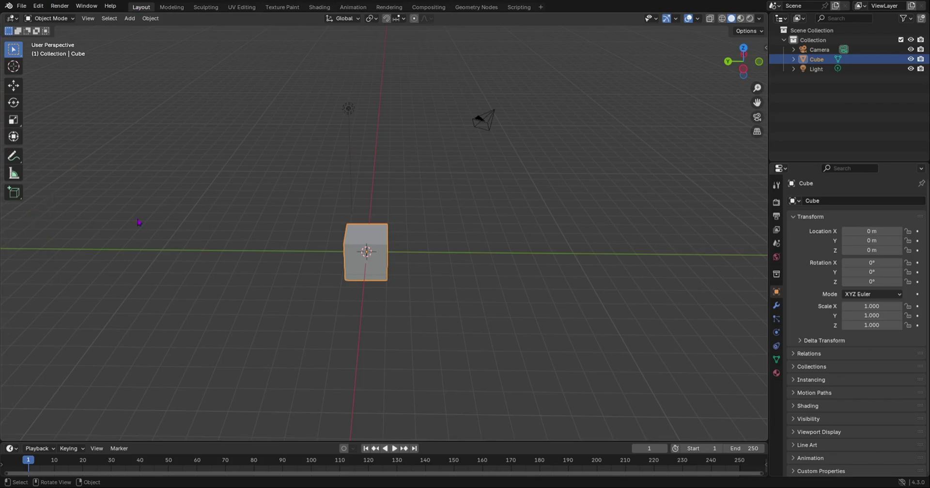
Frame the selected cube in the viewport and deselect it
middle_click_drag(327, 262, 182, 145)
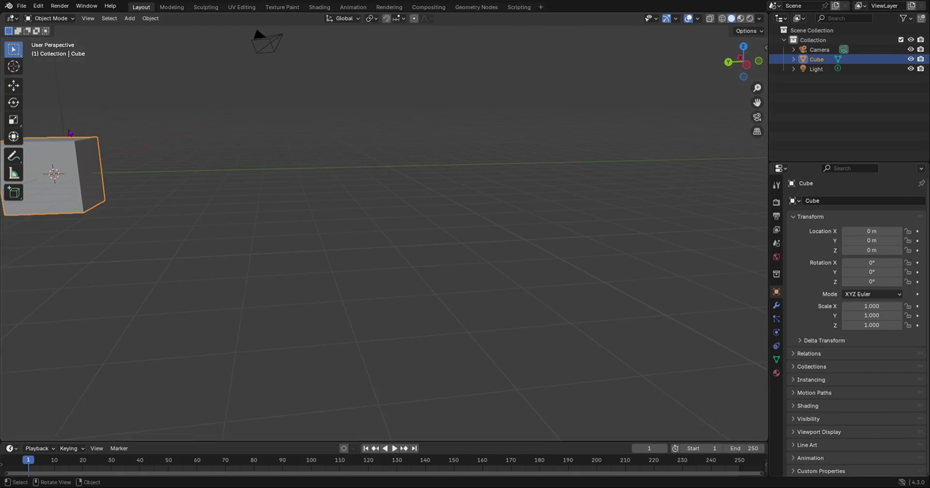
key("KP_Decimal")
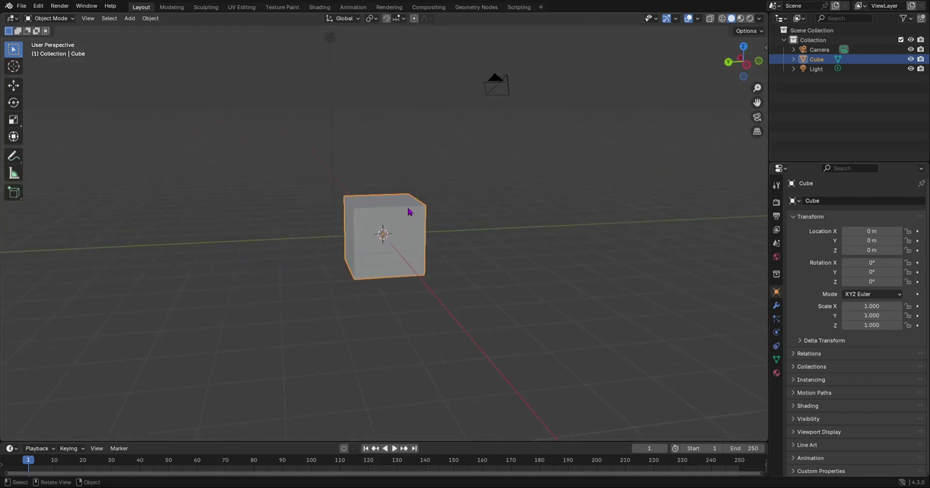
left_click(270, 184)
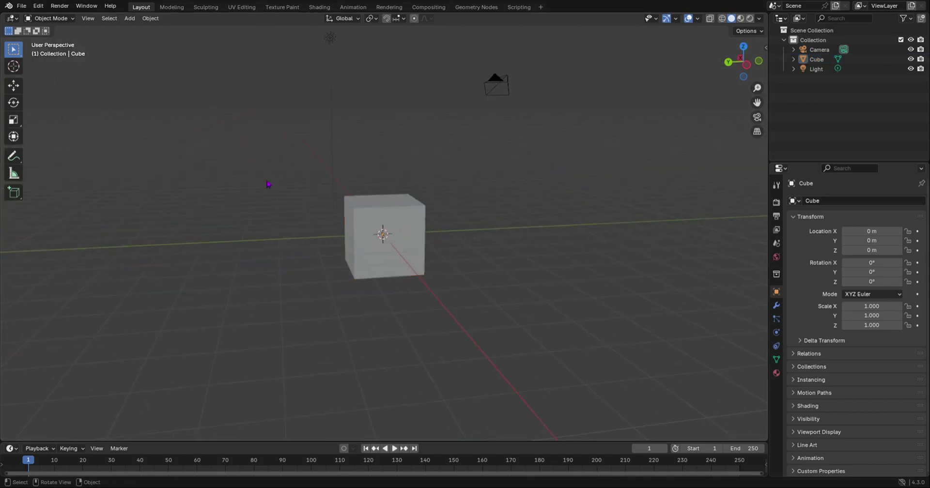
Toggle the viewport toolbar's visibility several times, ending with it shown
key("t")
key("t")
key("t")
key("t")
key("t")
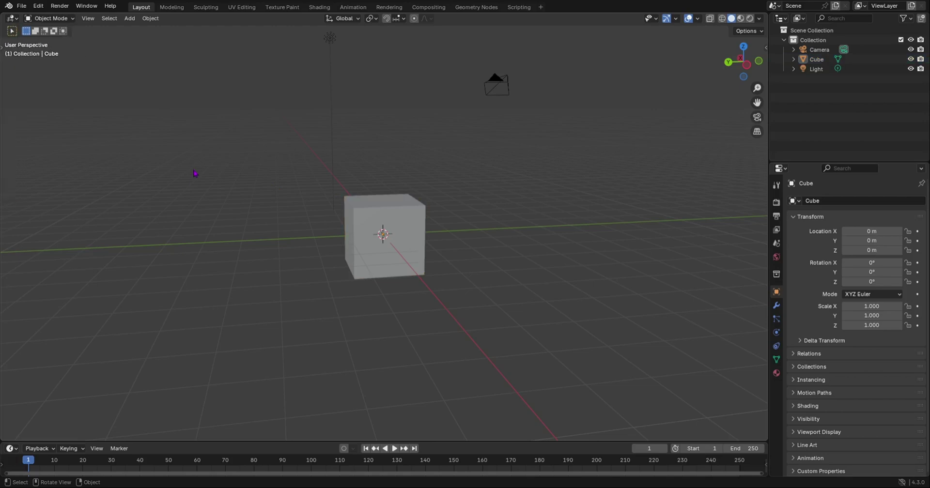
key("t")
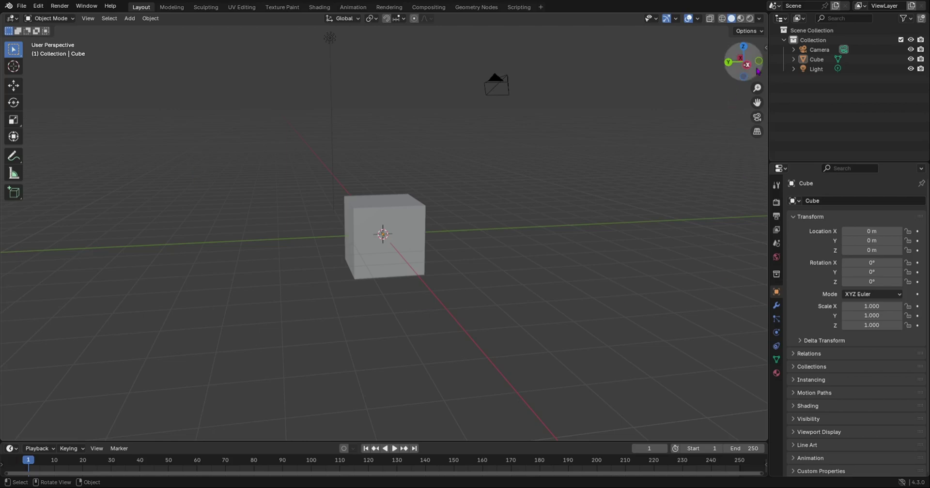
Show the viewport sidebar with the cube's transform properties
key("m")
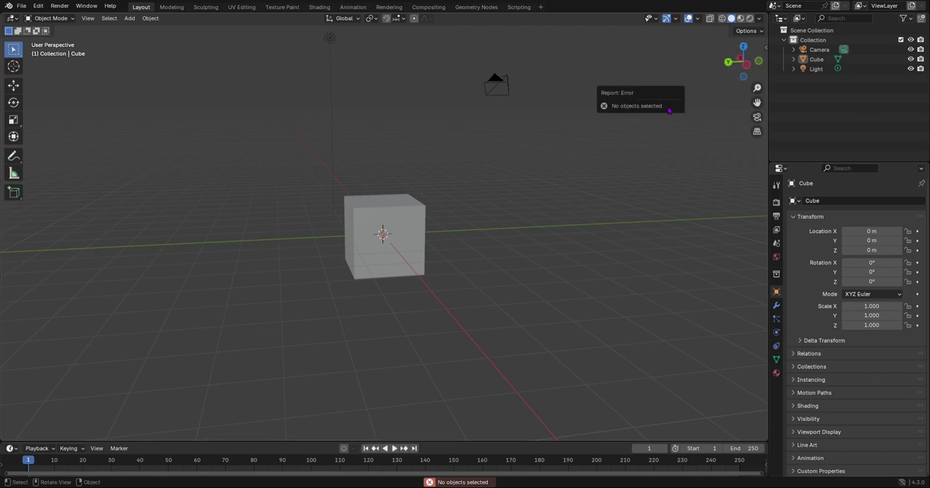
key("n")
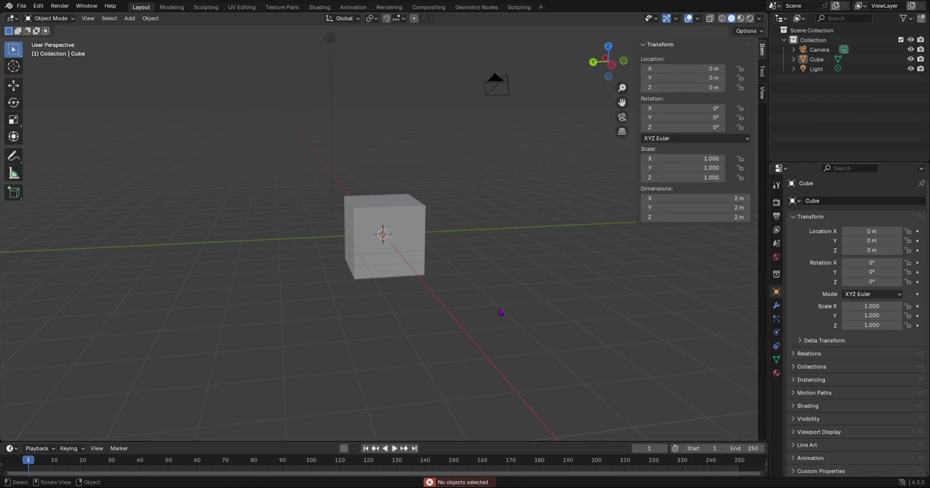
Select the cube and show the viewport sidebar's View settings
left_click(422, 222)
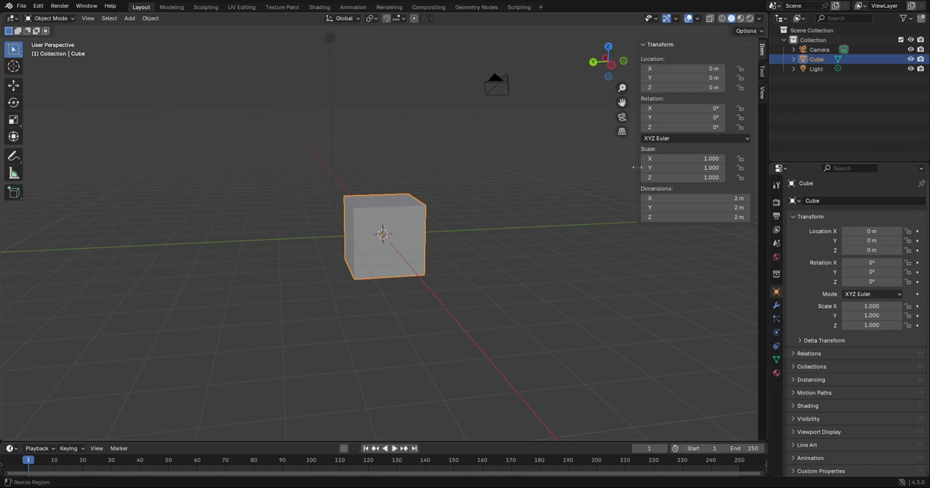
left_click(763, 99)
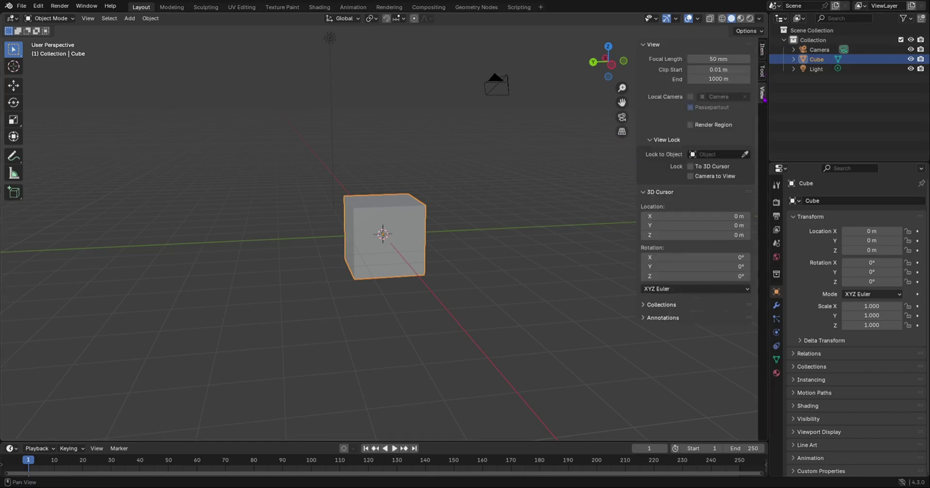
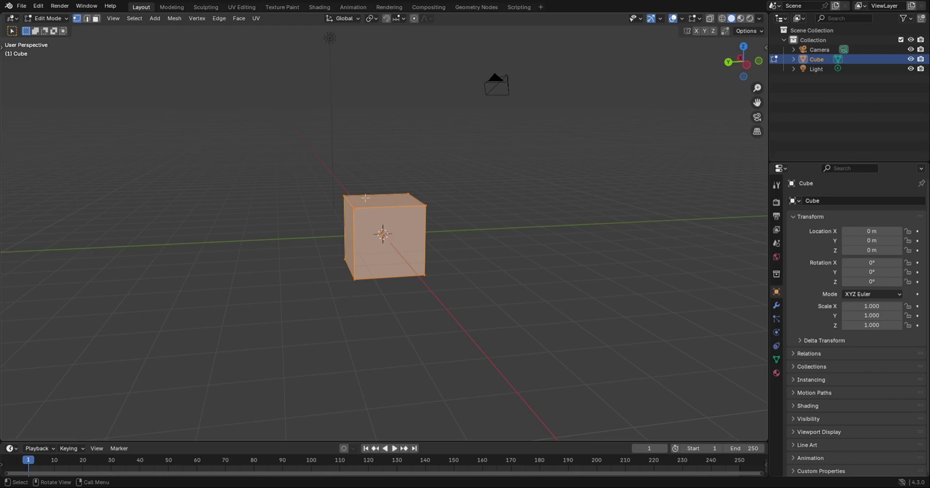
Switch the cube's mesh selection mode repeatedly between vertex, edge and face, ending in face select mode
key("2")
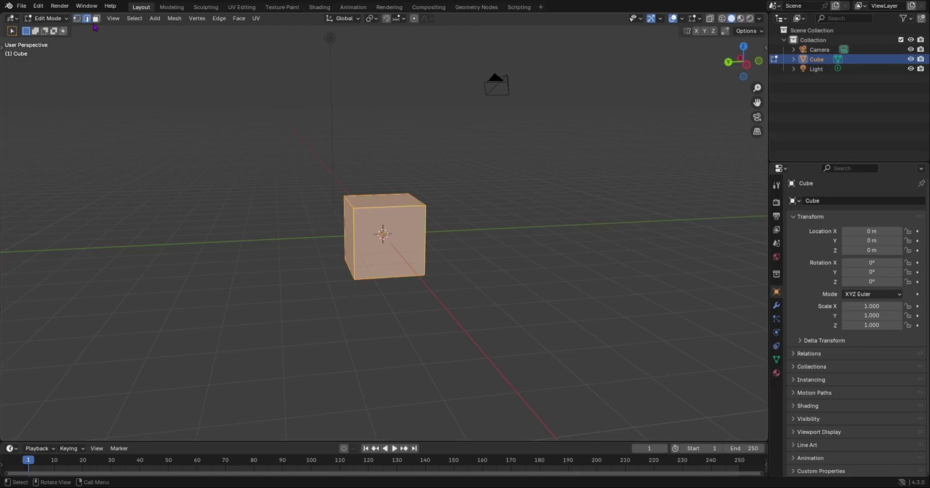
key("3")
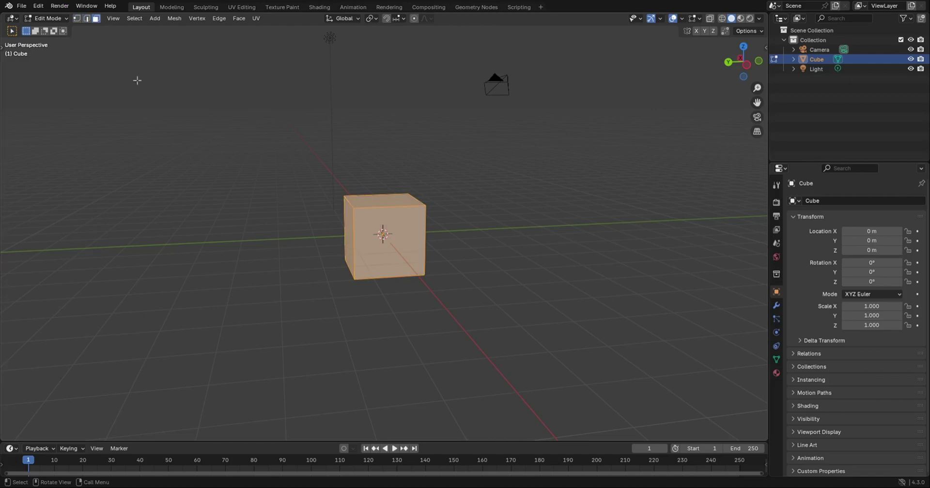
key("1")
key("2")
key("3")
key("2")
key("3")
View the cube from the front, right and top, and return to a perspective view
middle_click_drag(544, 288, 560, 292)
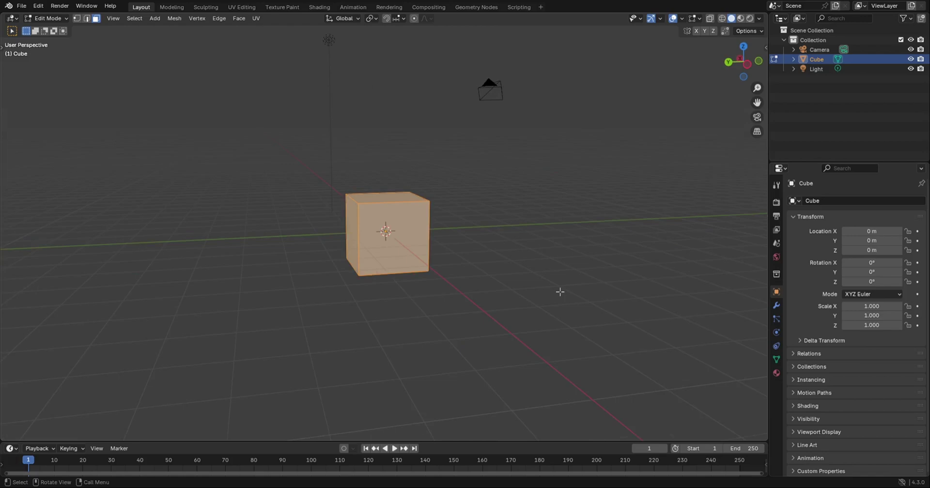
key("KP_1")
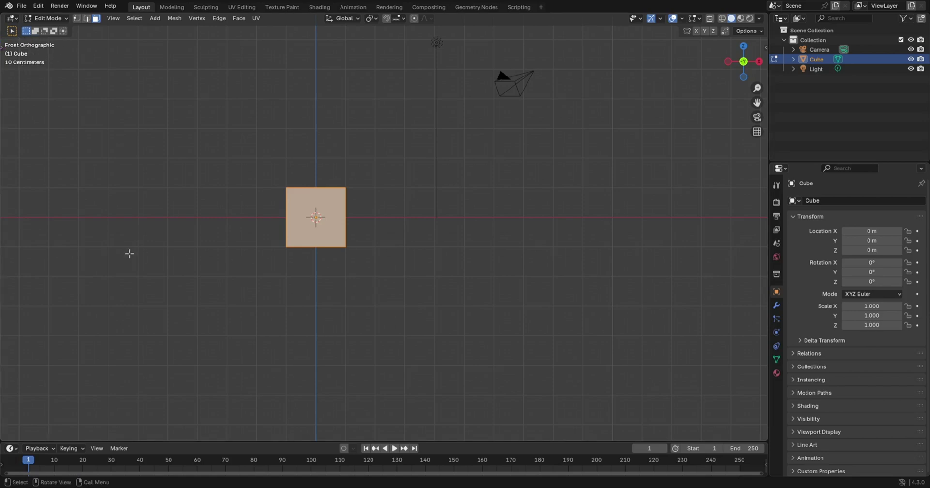
key("KP_3")
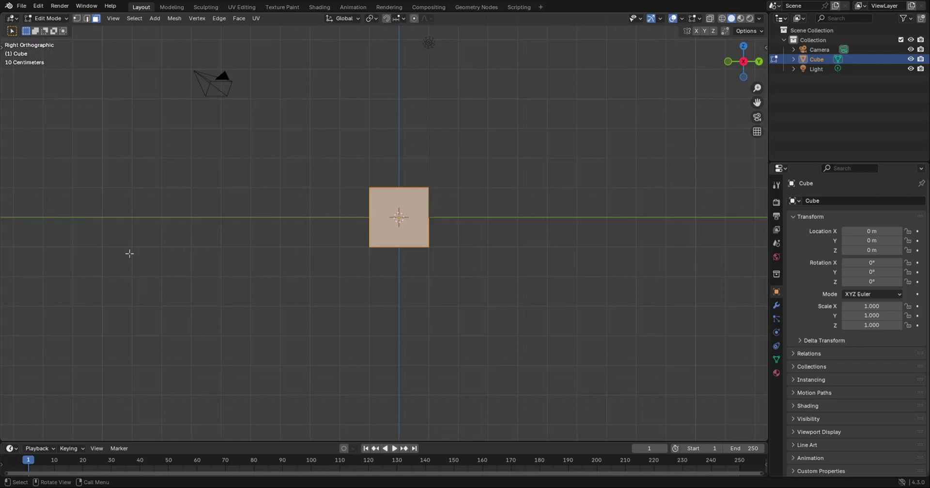
key("KP_7")
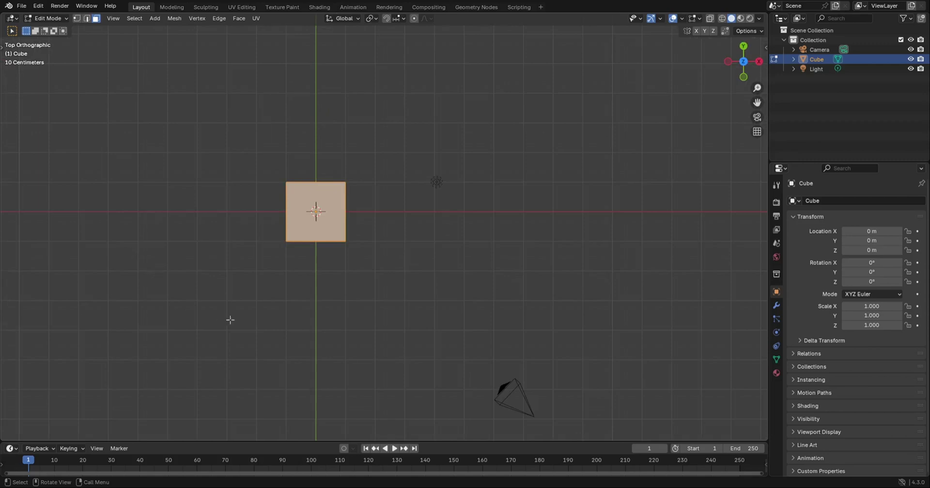
middle_click_drag(295, 289, 365, 203)
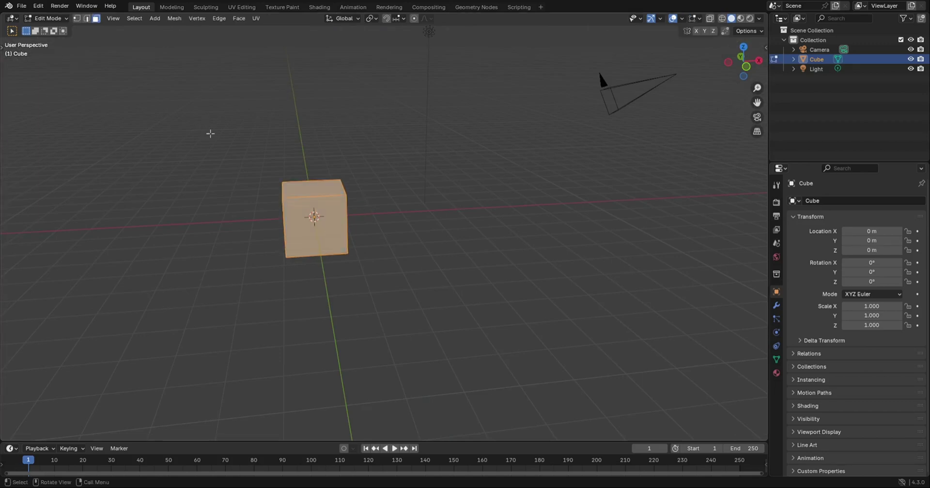
Select the cube's four top vertices, extrude them upward and scale the new top face outward
key("1")
middle_click_drag(237, 149, 313, 149)
left_click_drag(266, 122, 538, 219)
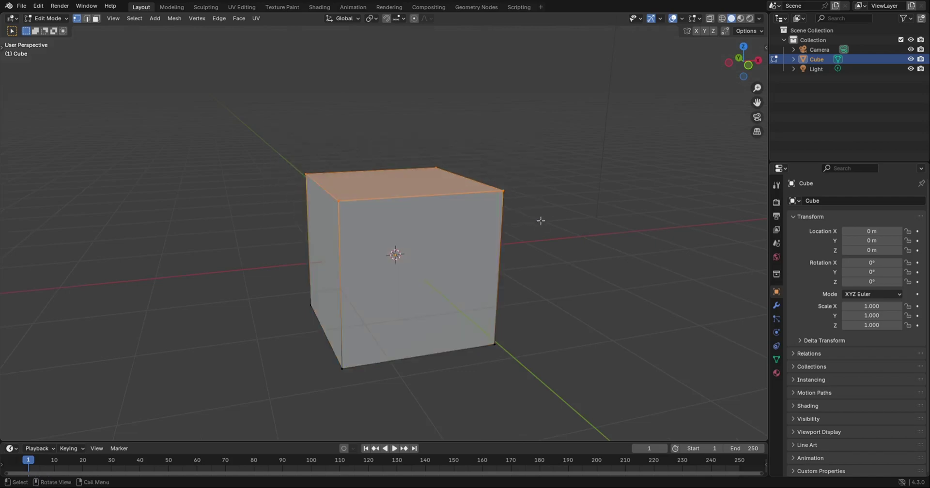
middle_click_drag(542, 227, 504, 247)
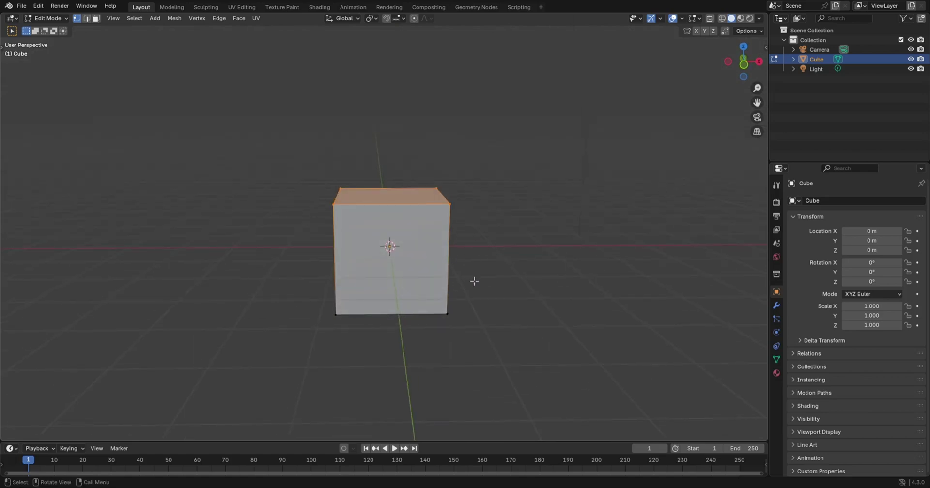
key("e")
left_click(507, 206)
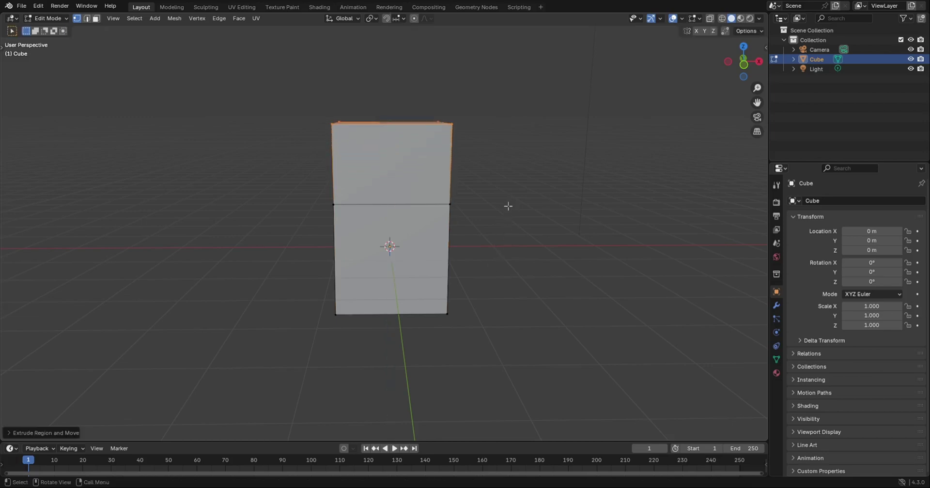
mouse_move(508, 205)
middle_mouse_down()
mouse_move(485, 252)
mouse_move(474, 330)
mouse_move(501, 218)
mouse_move(493, 206)
middle_mouse_up()
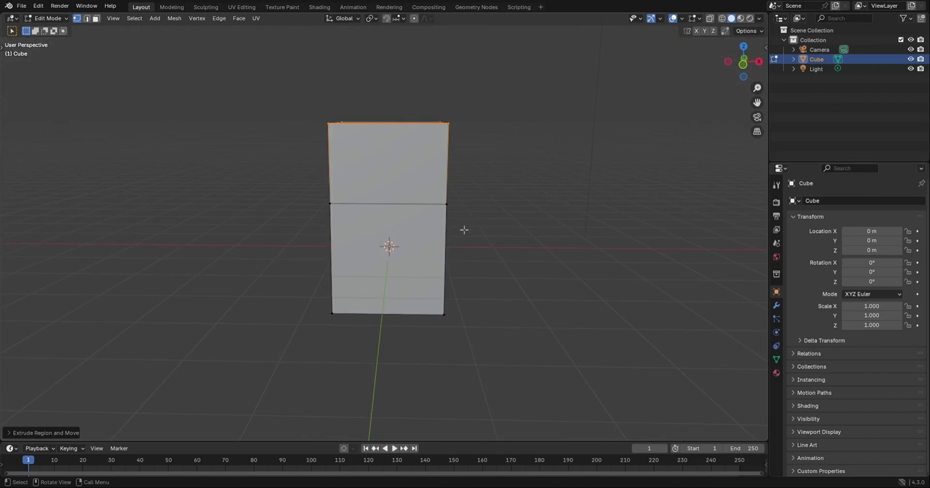
key("s")
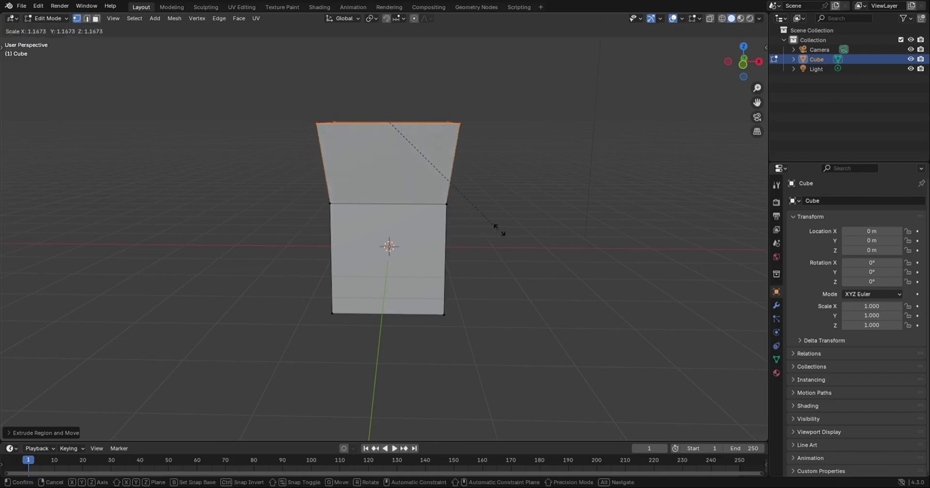
left_click(561, 214)
Inset the enlarged top face by about 0.6 m
mouse_move(492, 225)
middle_mouse_down()
mouse_move(478, 255)
mouse_move(473, 336)
mouse_move(492, 224)
middle_mouse_up()
scroll(431, 134, "up", 2)
middle_click_drag(430, 133, 435, 239)
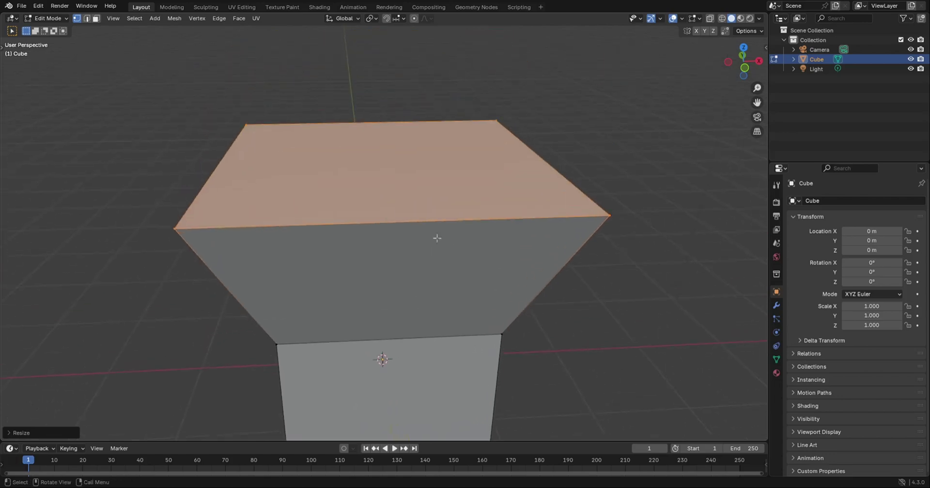
key("i")
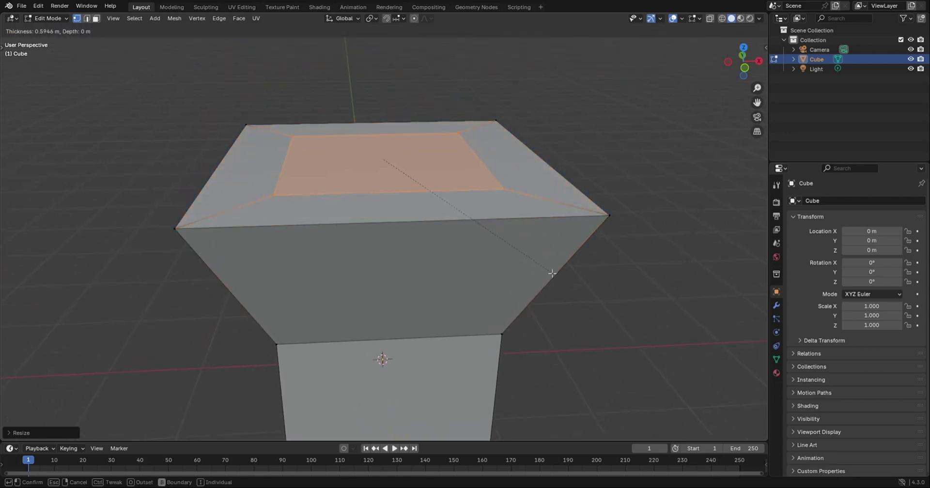
left_click(552, 274)
mouse_move(534, 218)
middle_mouse_down()
mouse_move(369, 245)
mouse_move(527, 209)
middle_mouse_up()
Extrude the inset face about 0.2 m downward, move the recess floor, and return to Object Mode
key("e")
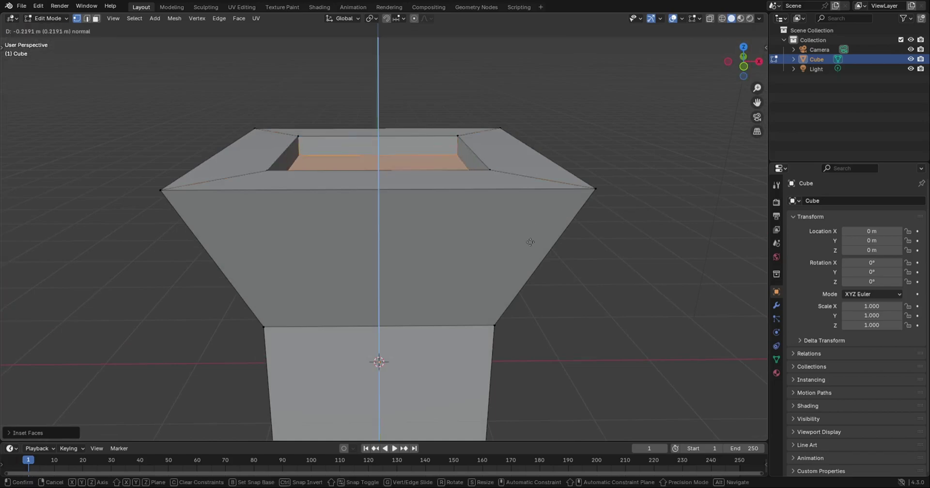
left_click(527, 240)
middle_click_drag(527, 240, 361, 216)
key("g")
left_click(548, 259)
key("Tab")
scroll(361, 216, "up", 5)
middle_click_drag(438, 208, 411, 240)
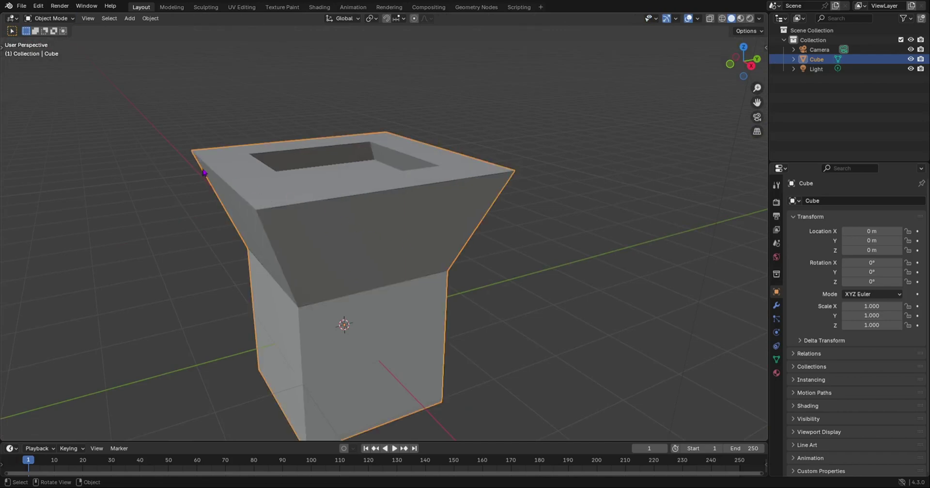
Show the viewport toolbar and switch the block to Edit Mode to display the mesh editing tools
key("t")
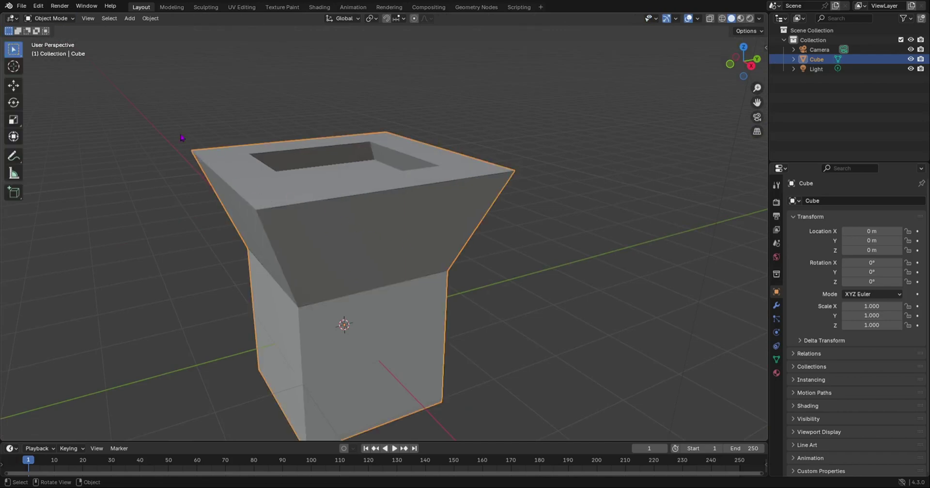
key("Tab")
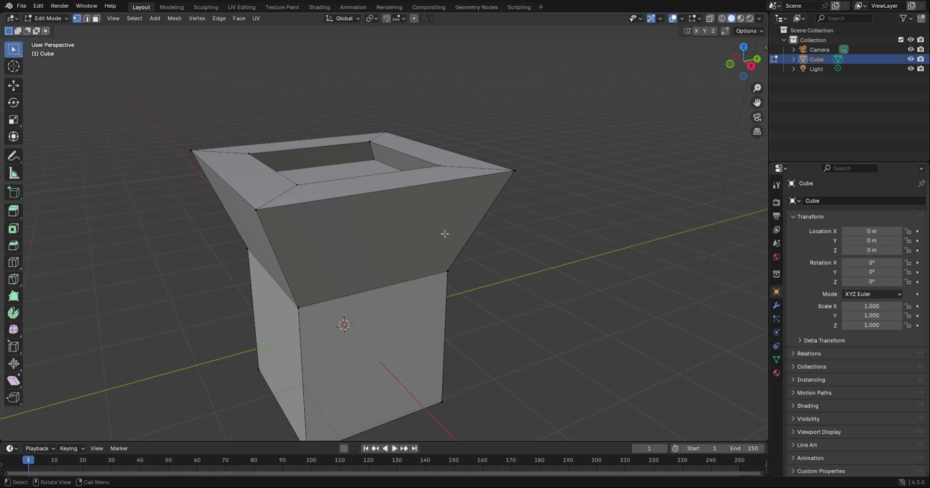
Return to Object Mode and delete the modelled block
scroll(458, 160, "down", 4)
middle_click_drag(459, 160, 387, 216)
key("Tab")
key("Delete")
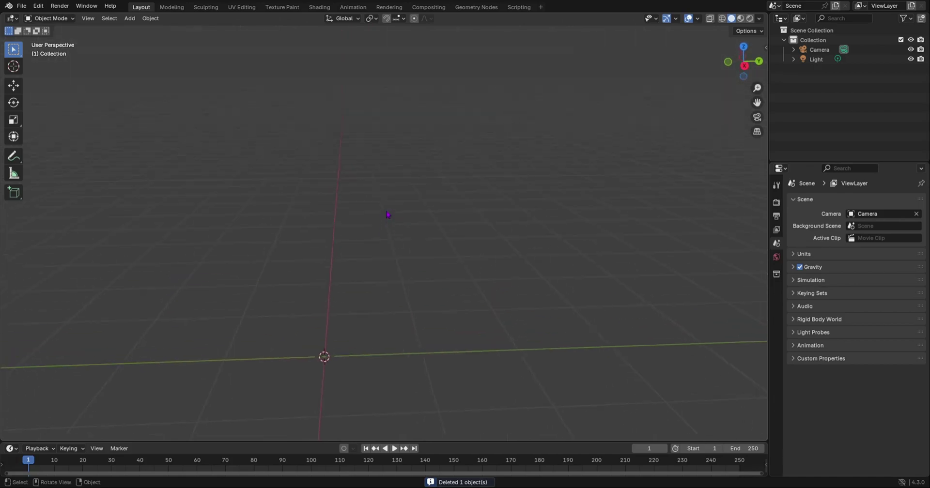
Add a plane mesh and delete it
middle_click_drag(395, 127, 374, 266)
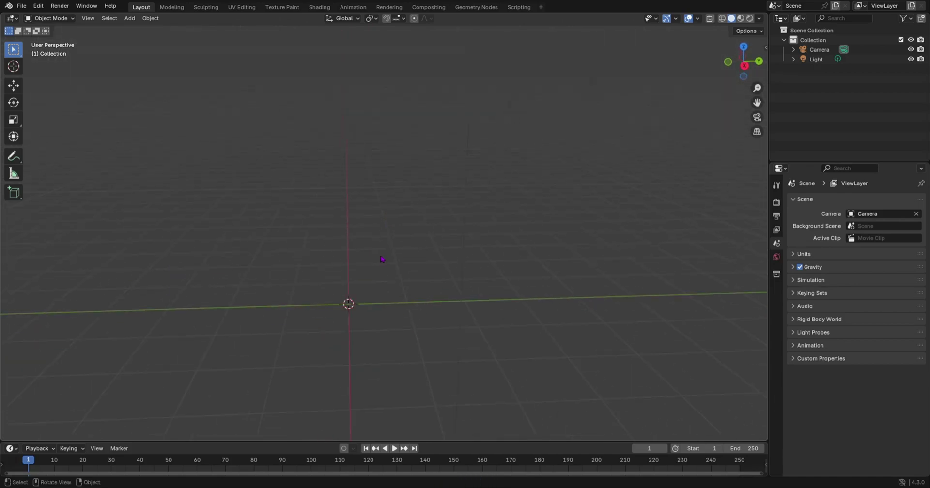
key("shift+a")
mouse_move(377, 253)
left_click(410, 251)
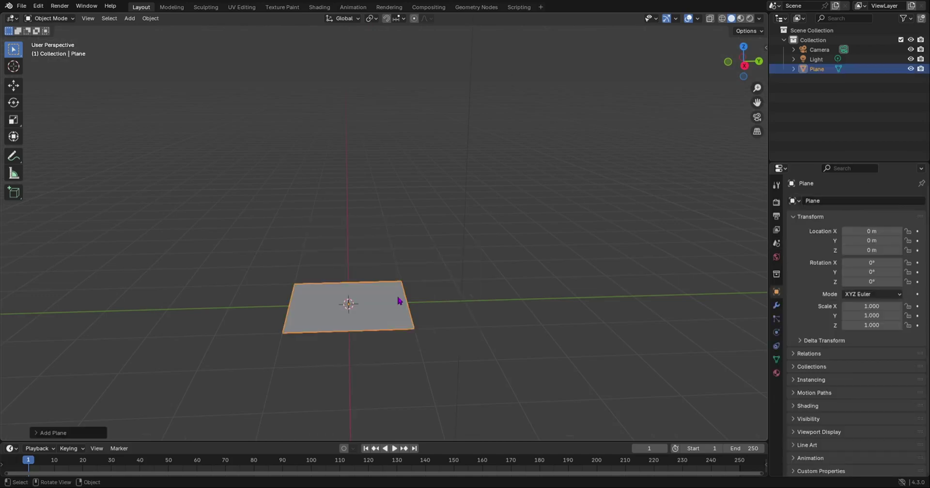
key("x")
left_click(395, 314)
Add a cube mesh to the scene at the 3D cursor
key("shift+a")
mouse_move(377, 300)
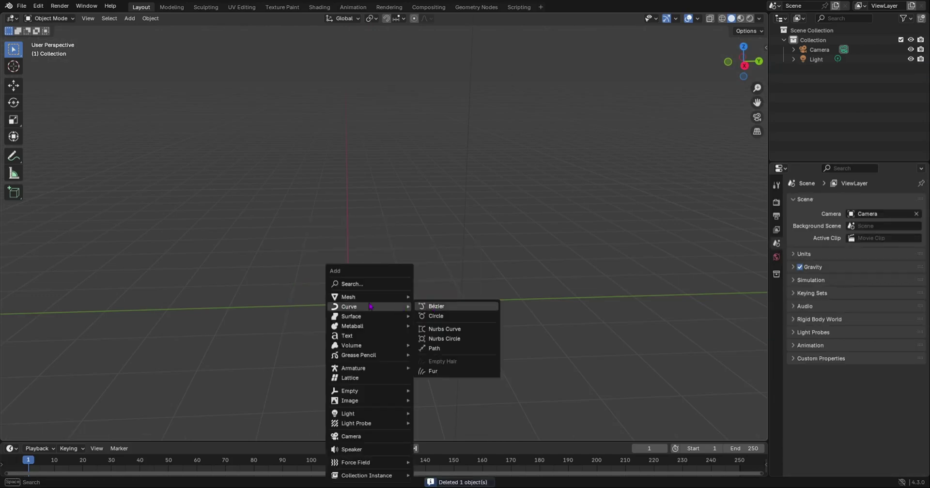
left_click(450, 307)
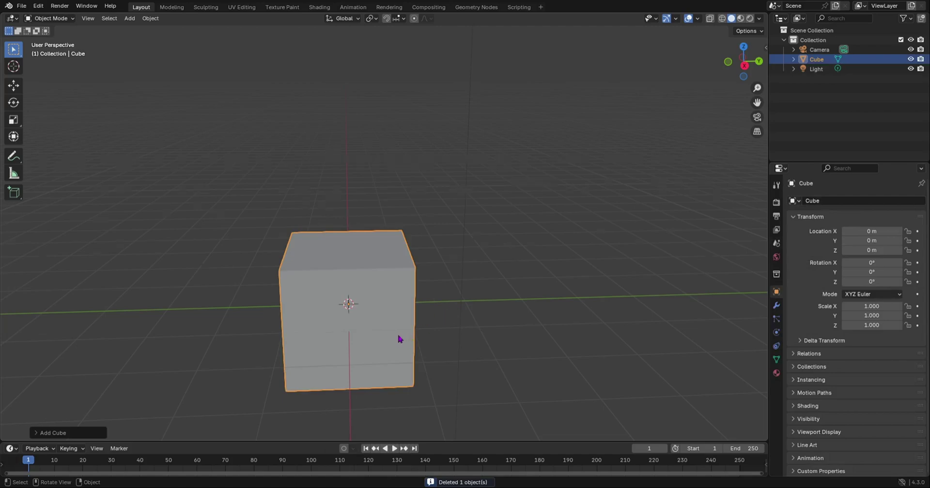
Scale the cube up and back down to a final scale of about -0.659 on all axes
middle_click_drag(396, 332, 388, 307)
key("s")
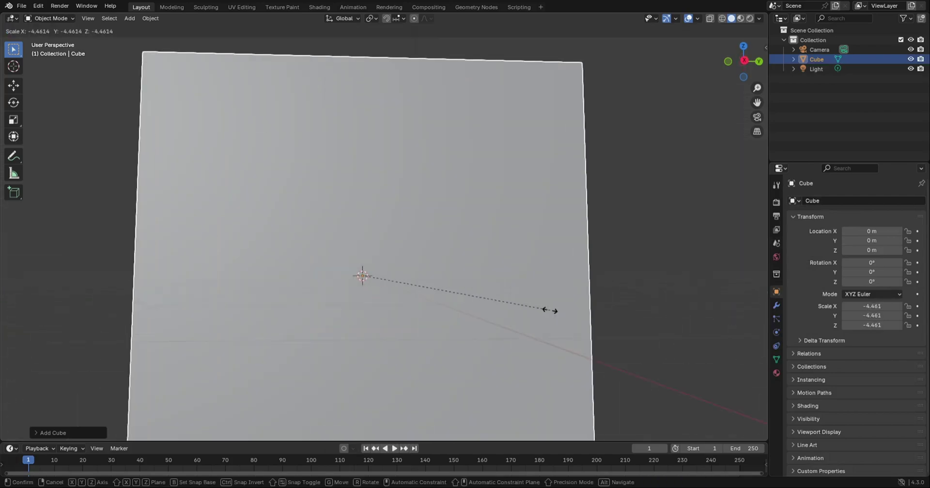
left_click(537, 297)
key("s")
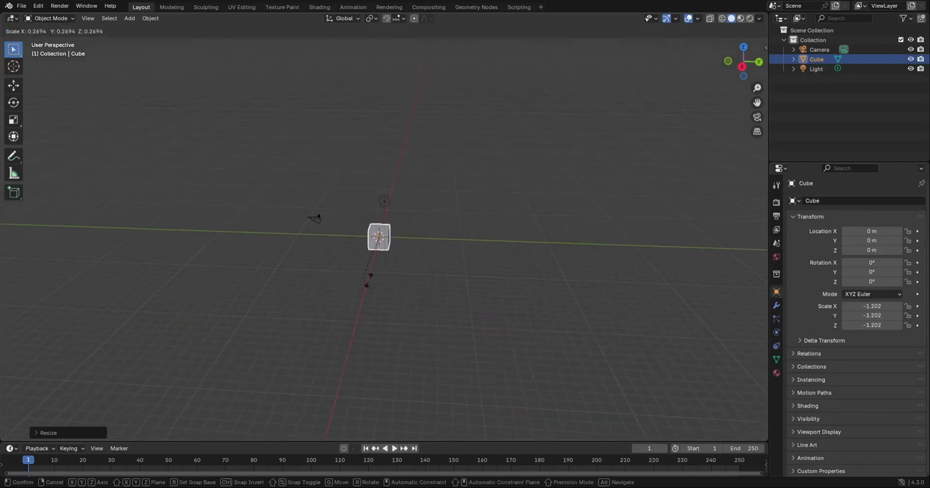
left_click(386, 255)
scroll(388, 250, "up", 6)
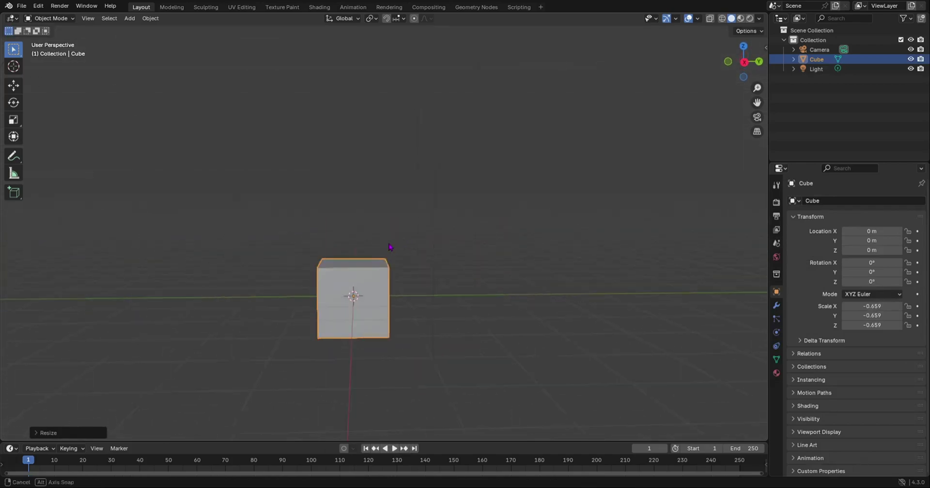
Move the cube about 3.4 m along Y and undo the move, and rotate the cube and clear its rotation
key("g")
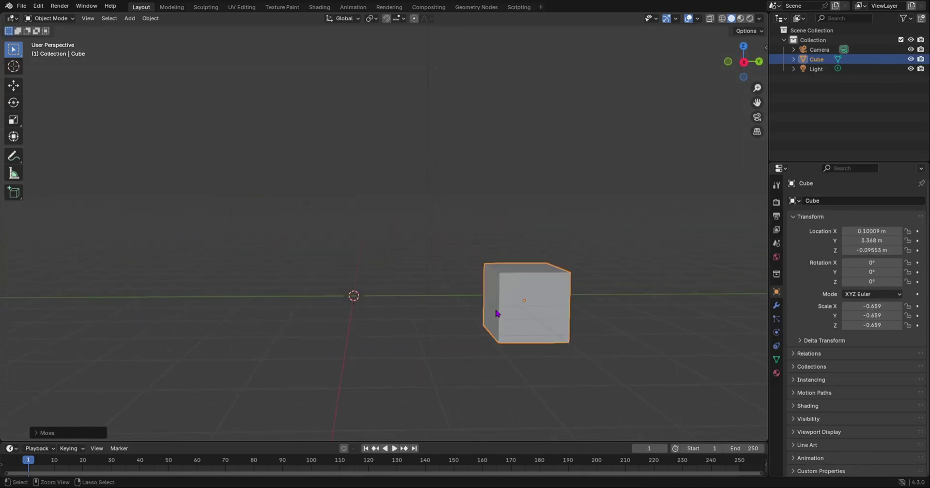
right_click(425, 334)
key("r")
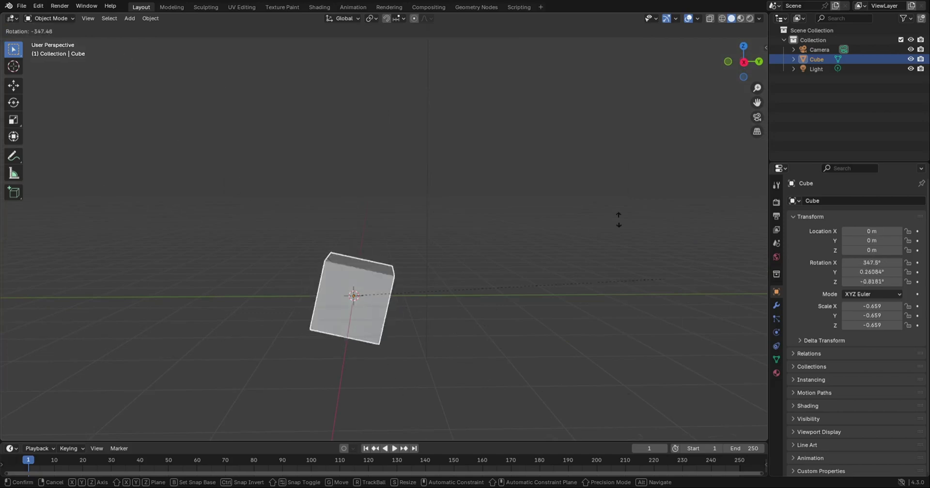
left_click(496, 407)
middle_click_drag(496, 407, 400, 319)
key("alt+r")
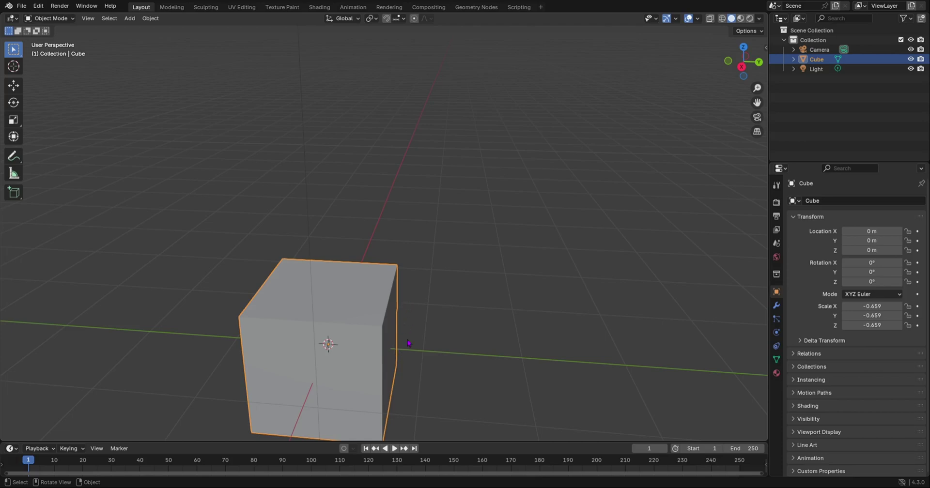
View the new cube from the front and return to a perspective view
scroll(409, 337, "down", 3)
middle_click_drag(406, 334, 297, 280)
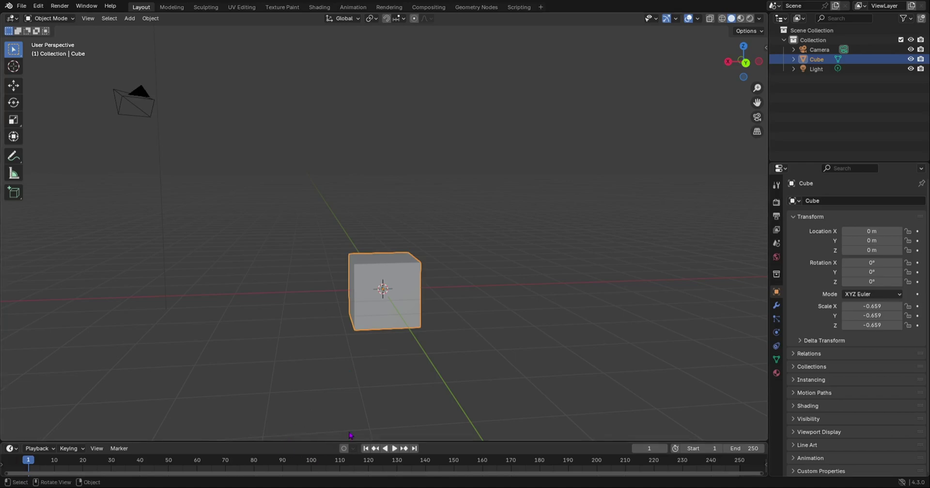
key("KP_1")
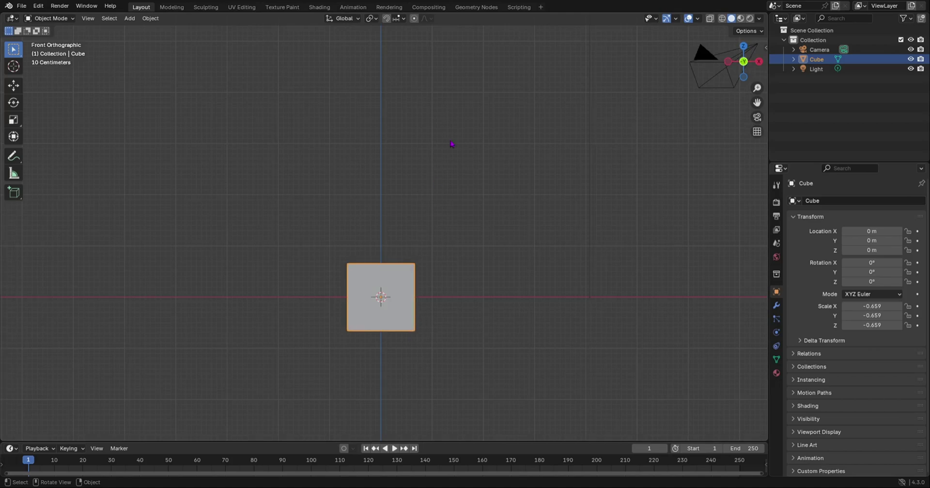
middle_click_drag(478, 111, 416, 204)
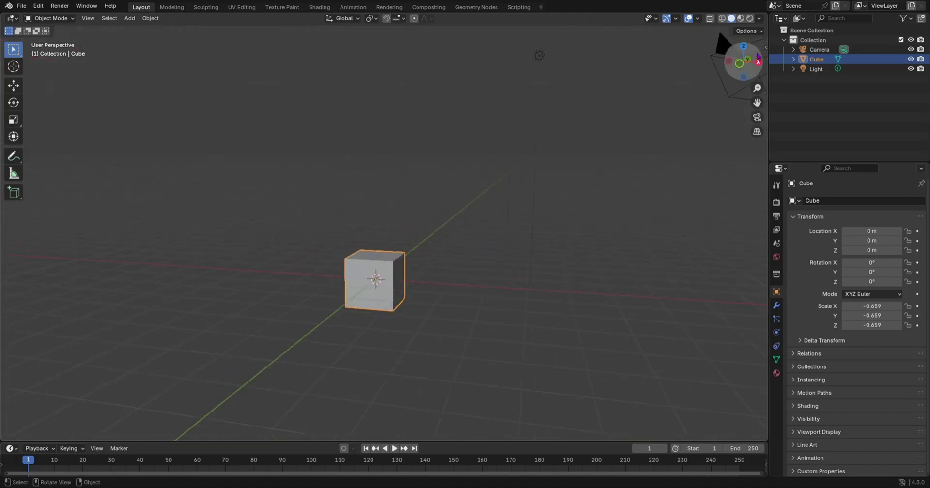
Try moving the cube along the Y axis, undo it, and cancel a move along the X axis
left_click_drag(749, 58, 434, 260)
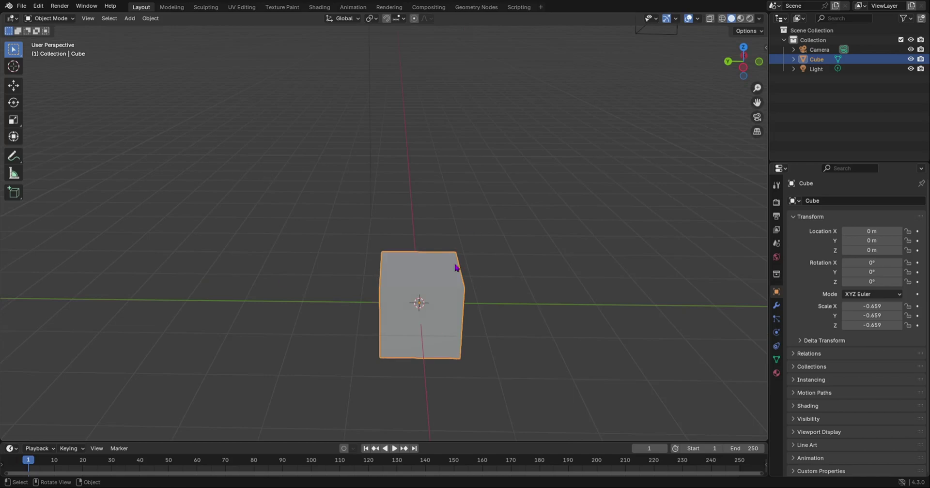
left_click_drag(446, 303, 145, 335)
key("y")
key("ctrl+z")
middle_click_drag(320, 338, 316, 287)
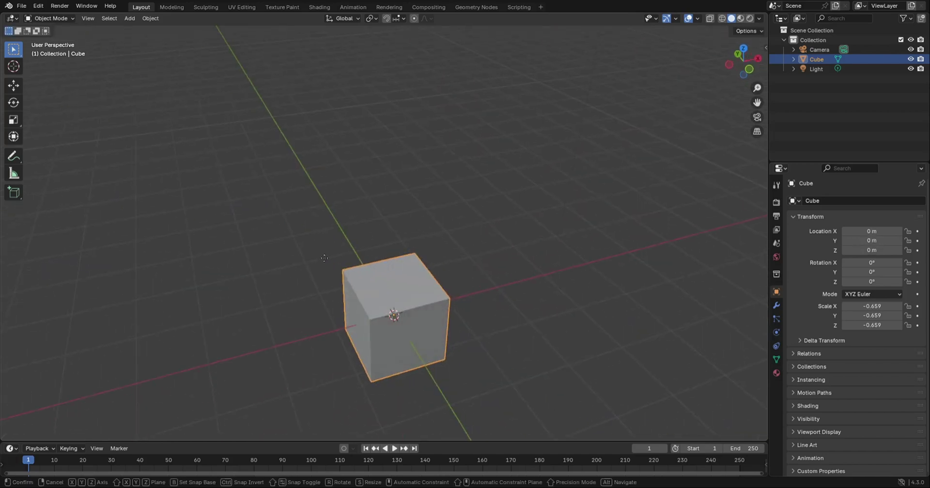
key("g")
key("x")
key("Escape")
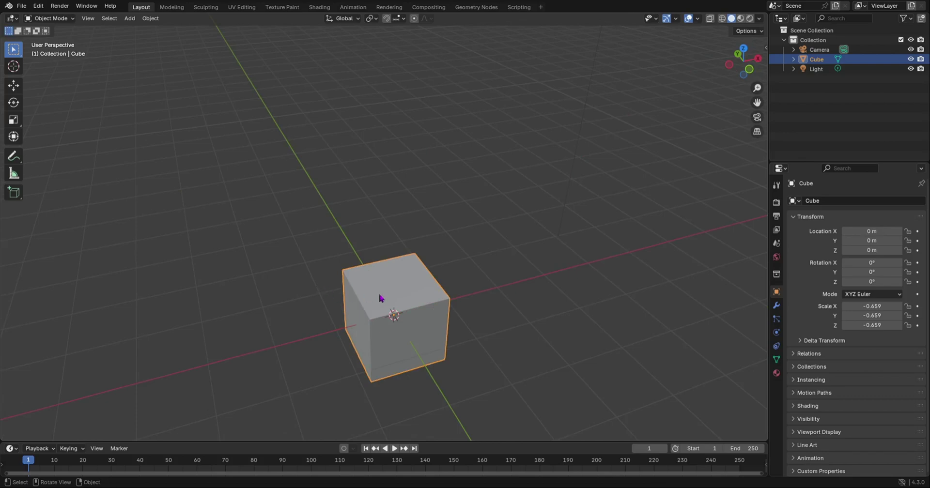
Move the cube upward along the Z axis and clear its location
key("g")
key("z")
left_click(407, 183)
middle_click_drag(407, 183, 464, 287)
key("alt+g")
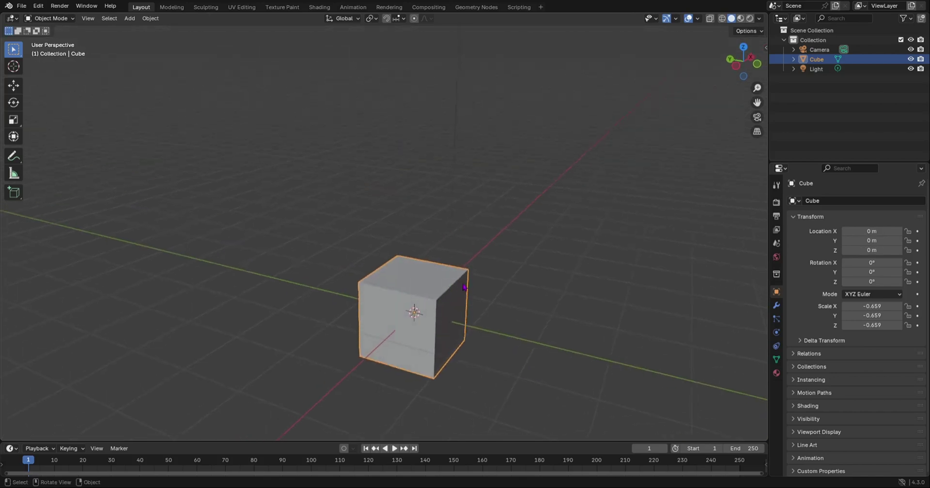
Scale the cube separately along each axis to about -1.366 in X, -1.095 in Y and -1.401 in Z
key("s")
key("x")
key("y")
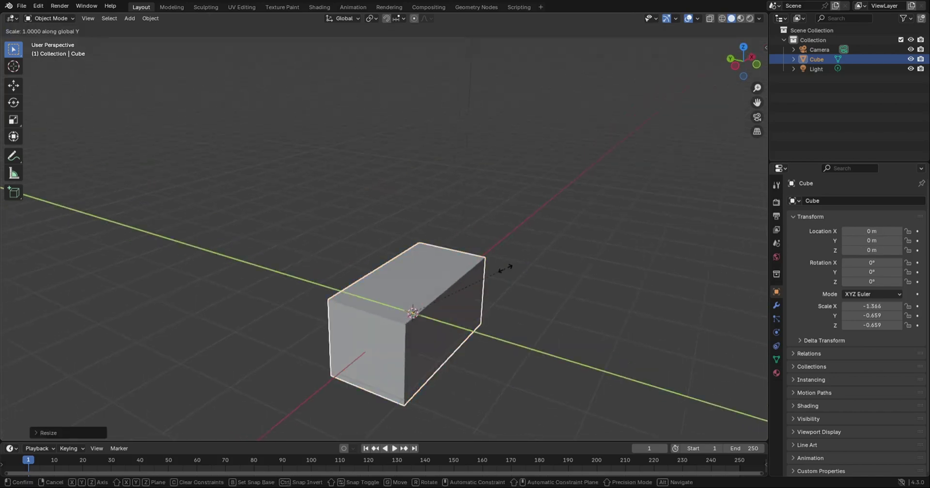
left_click(577, 293)
key("s")
key("z")
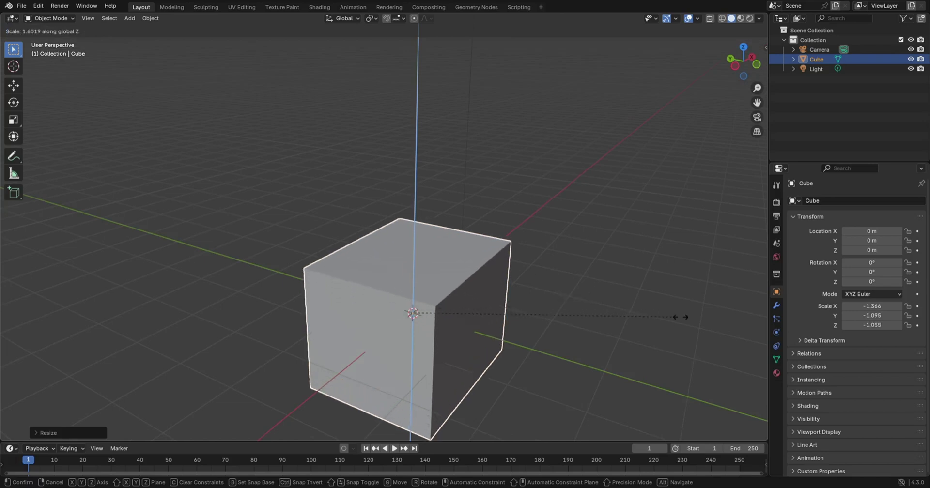
left_click(639, 310)
Rotate the cube freehand around the global Y, X and Z axes in turn
middle_click_drag(516, 331, 455, 271)
scroll(428, 260, "down", 4)
scroll(475, 257, "up", 4)
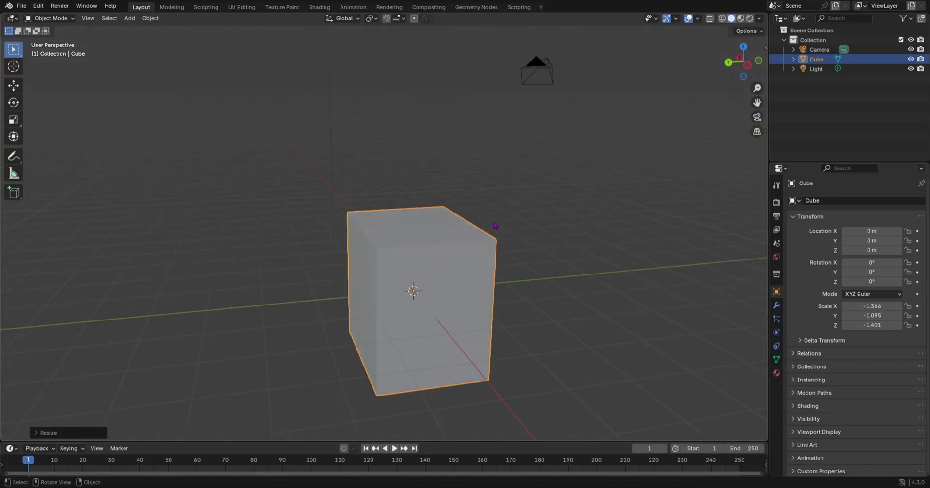
key("r")
key("y")
left_click(489, 406)
key("r")
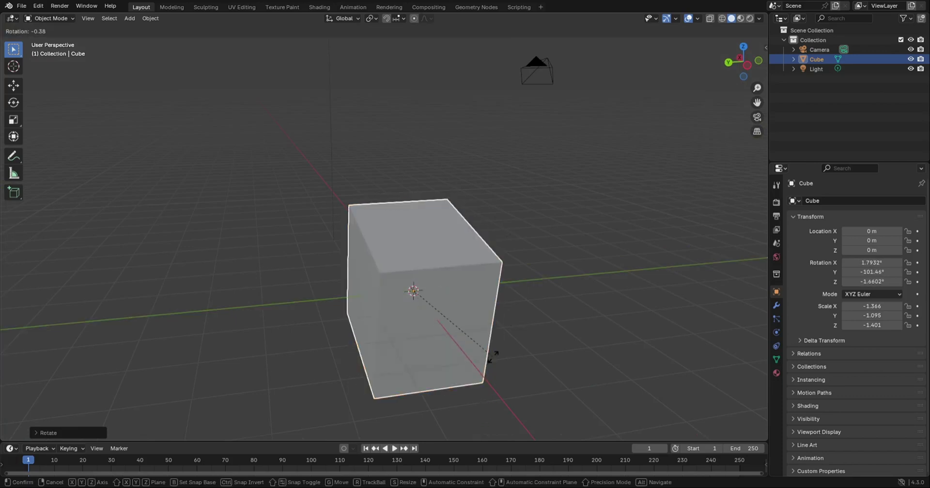
key("y")
key("x")
left_click(468, 171)
key("r")
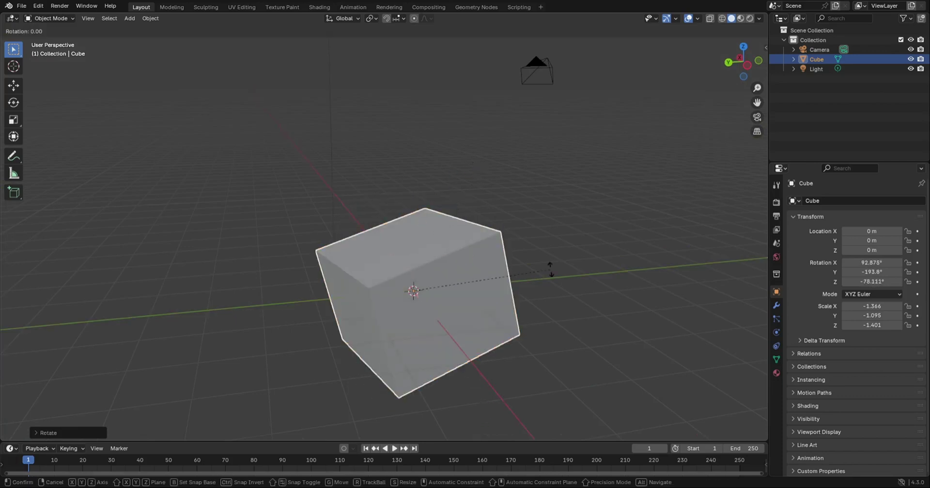
key("z")
left_click(376, 305)
Delete the rotated cube and add a new cube mesh at the 3D cursor
middle_click_drag(376, 305, 374, 268)
key("Delete")
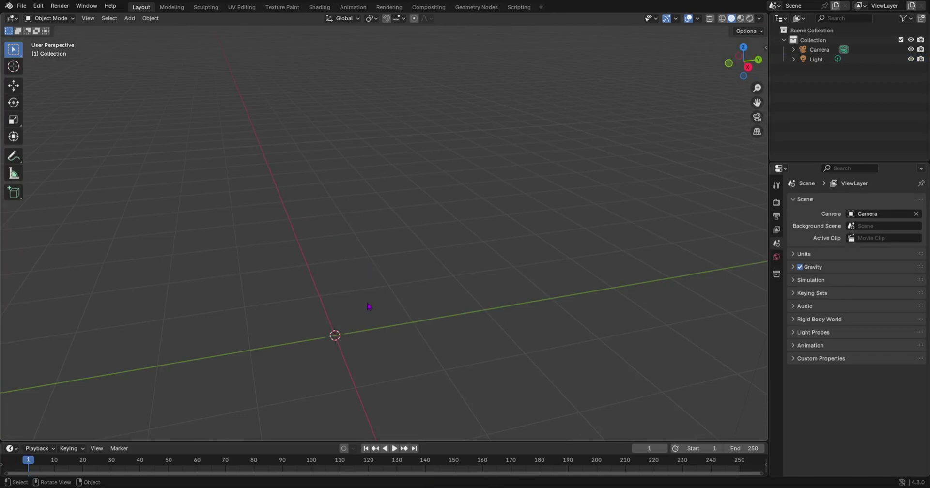
key("shift+a")
mouse_move(373, 297)
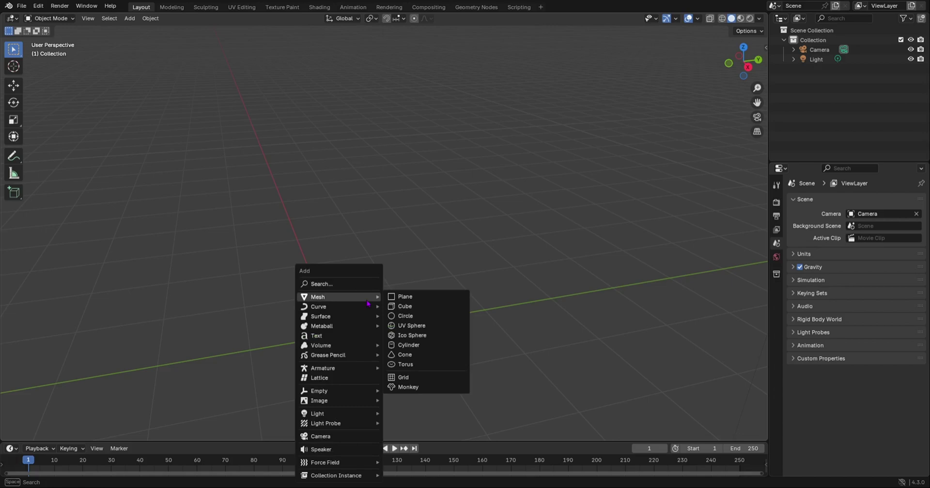
left_click(398, 307)
scroll(398, 309, "down", 5)
middle_click_drag(399, 309, 365, 276)
scroll(388, 274, "up", 5)
scroll(394, 290, "down", 3)
Make four independent duplicates of the cube, placing one beside it and three in a row above
key("shift+d")
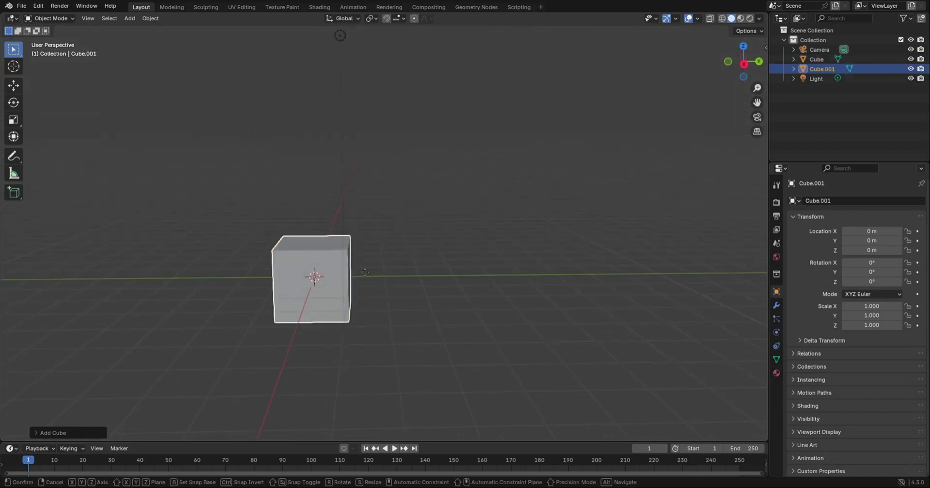
left_click(455, 278)
key("shift+d")
left_click(369, 164)
key("shift+d")
left_click(462, 173)
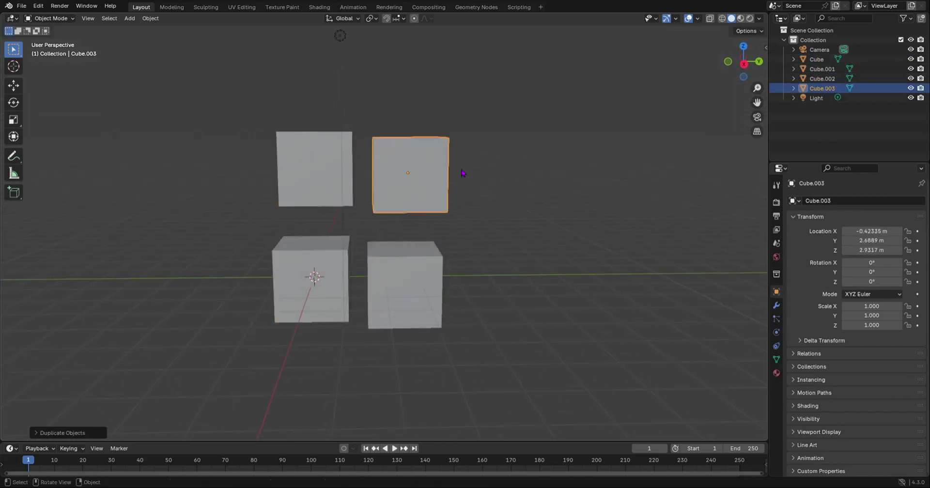
key("shift+d")
left_click(561, 175)
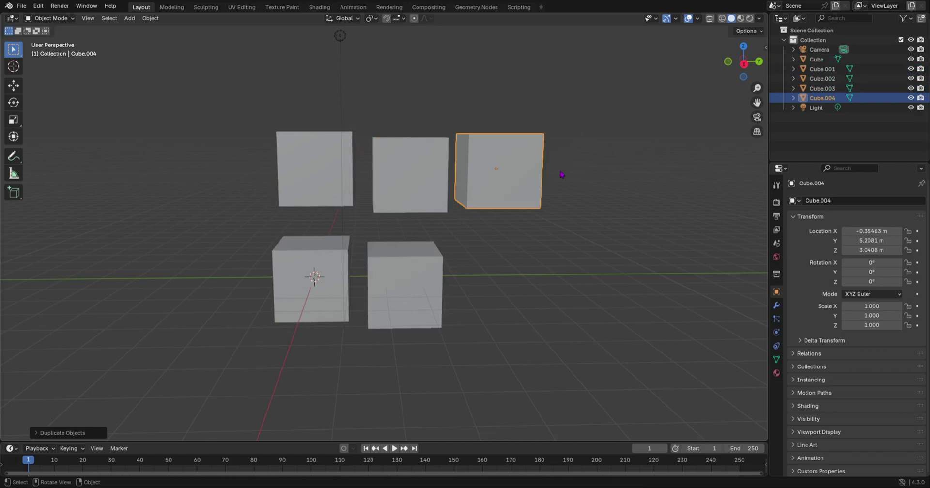
Switch the viewport to material preview and give the last duplicate a new material with a blue base color
left_click(740, 18)
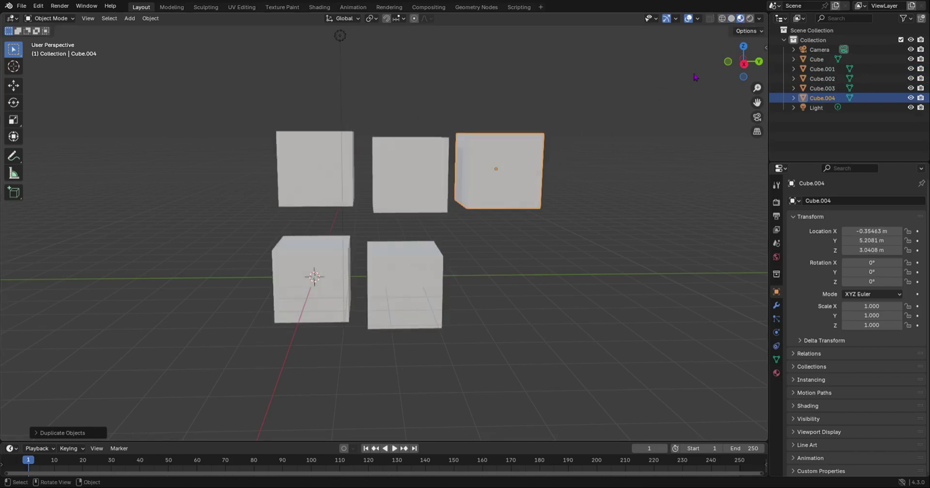
left_click(776, 373)
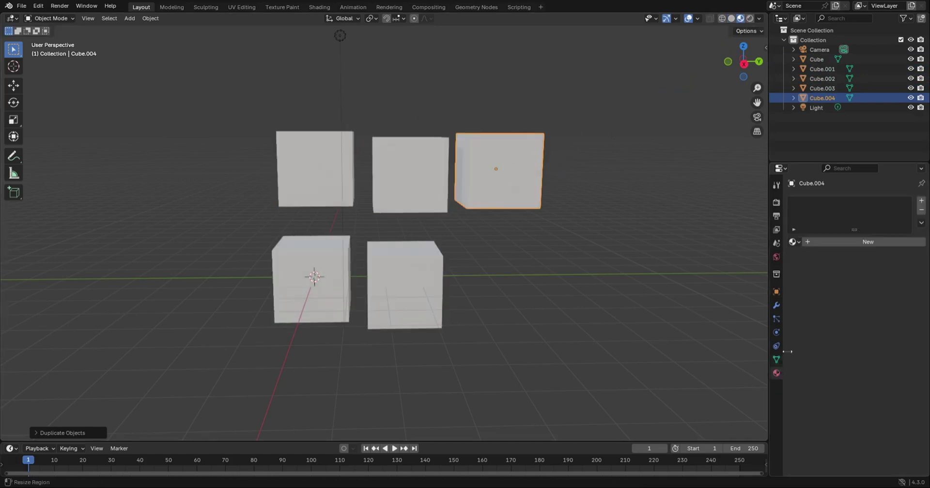
left_click(846, 242)
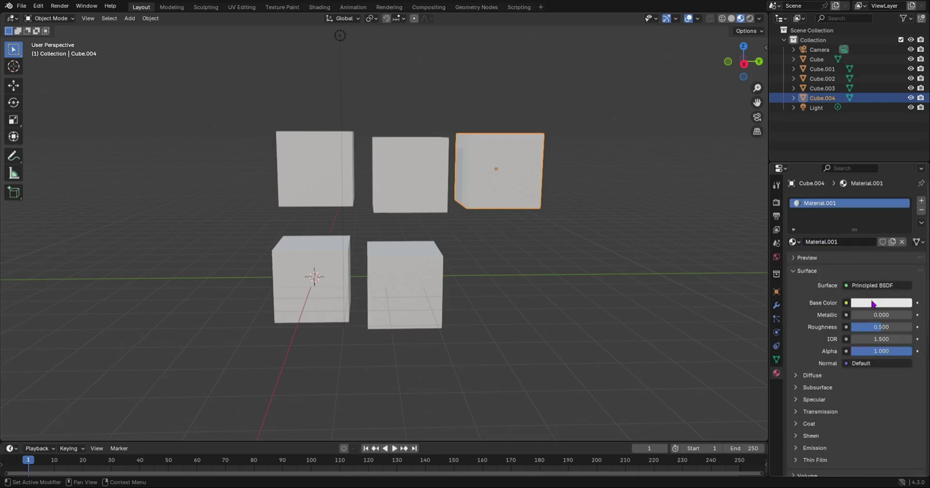
left_click(871, 303)
left_click(853, 228)
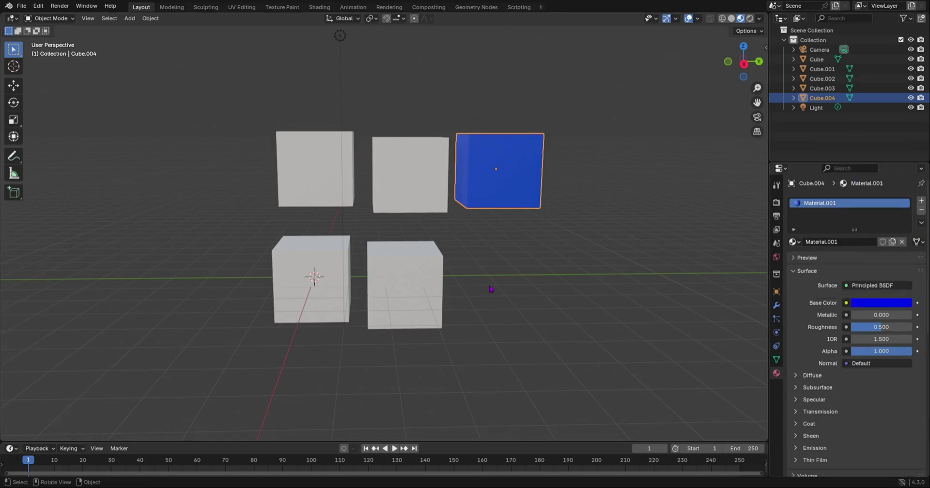
Undo the blue material and all the duplicates, back to the single cube
key("ctrl+z")
key("ctrl+z")
key("ctrl+z")
key("ctrl+z")
key("ctrl+z")
key("ctrl+z")
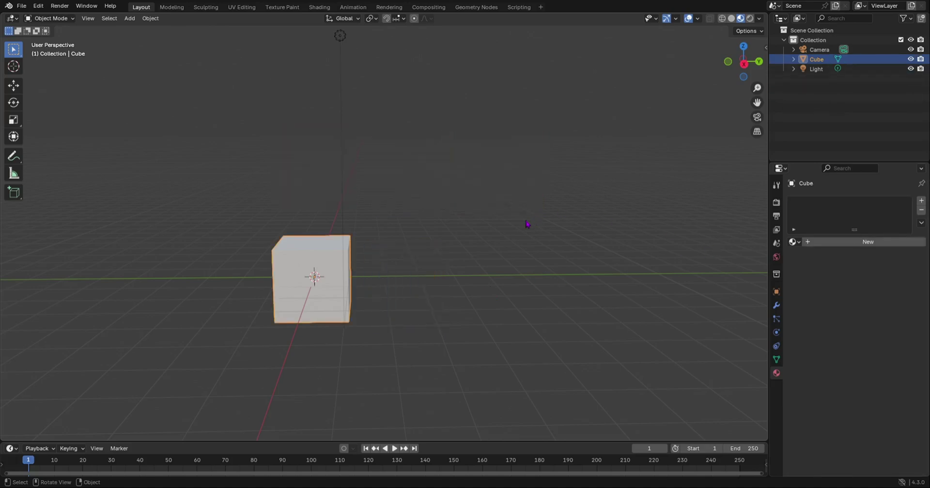
Make three linked duplicates of the cube, placing one beside it and two above
key("alt+d")
left_click(628, 222)
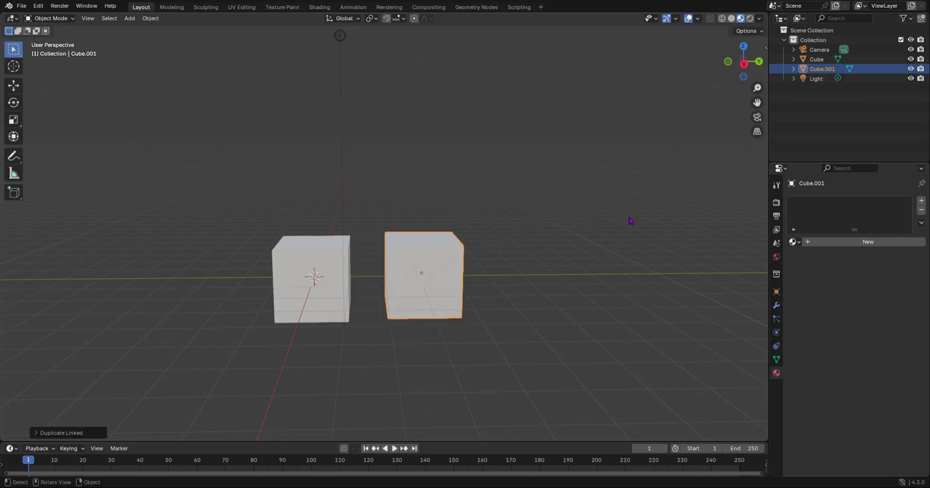
key("alt+d")
left_click(429, 67)
key("alt+d")
left_click(591, 69)
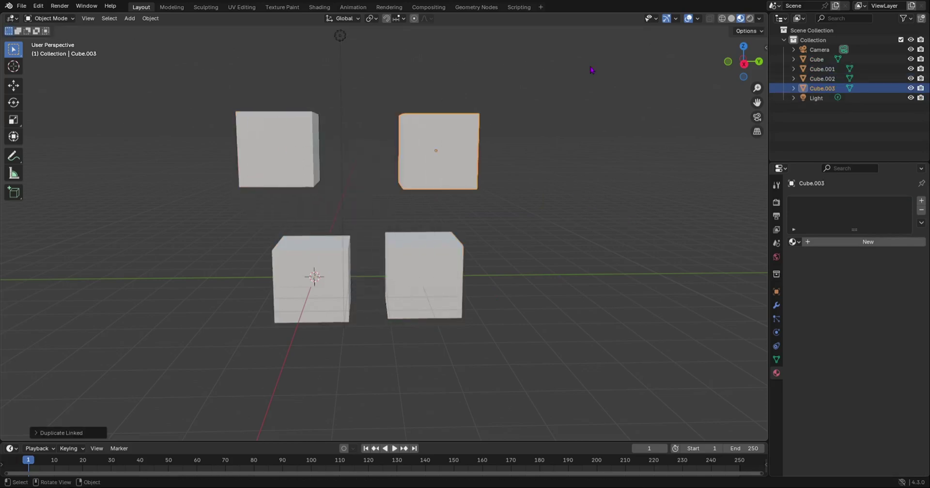
Give the linked duplicate beside the original cube a new material with a pinkish-red base color
left_click(459, 285)
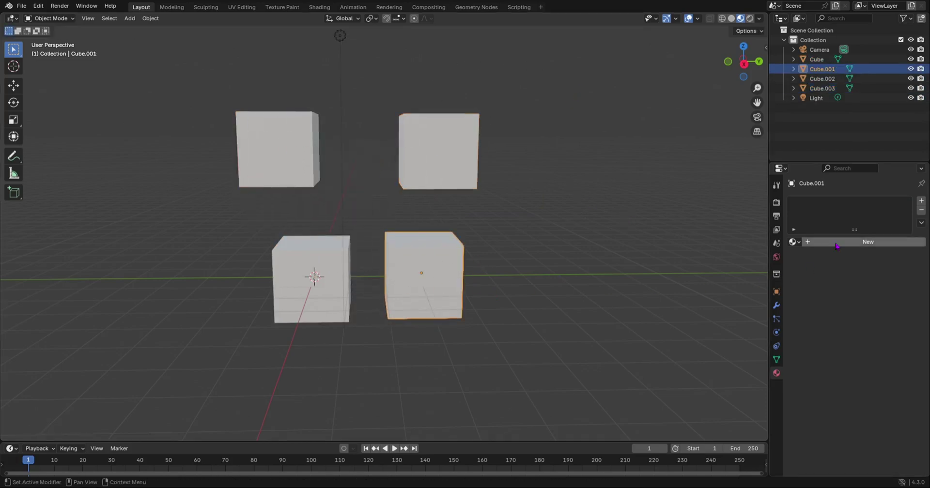
left_click(878, 303)
left_click_drag(872, 179, 886, 208)
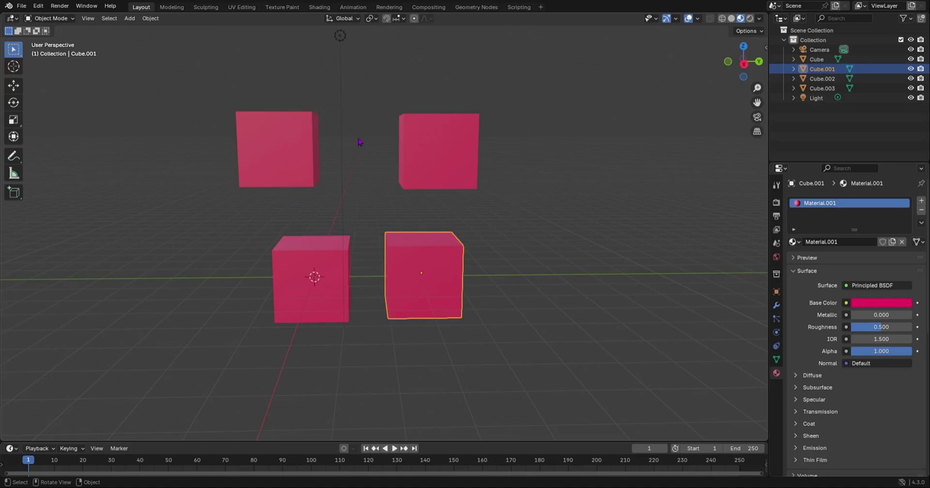
Undo the pinkish-red material, the linked duplicates and the added cube
mouse_move(315, 290)
middle_mouse_down("ctrl")
mouse_move(312, 269)
mouse_move(340, 286)
middle_mouse_up("ctrl")
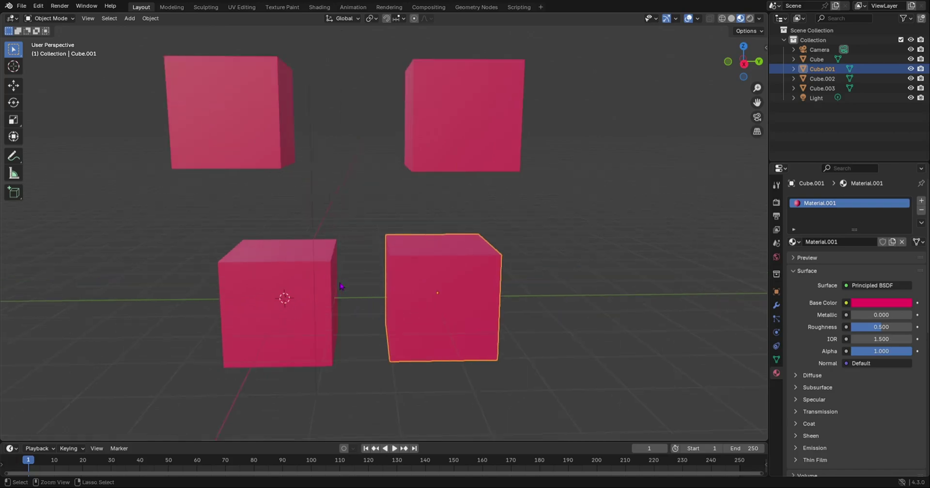
key("ctrl+z")
key("ctrl+z")
key("ctrl+z")
key("ctrl+z")
key("ctrl+z")
key("ctrl+z")
scroll(280, 301, "up", 1)
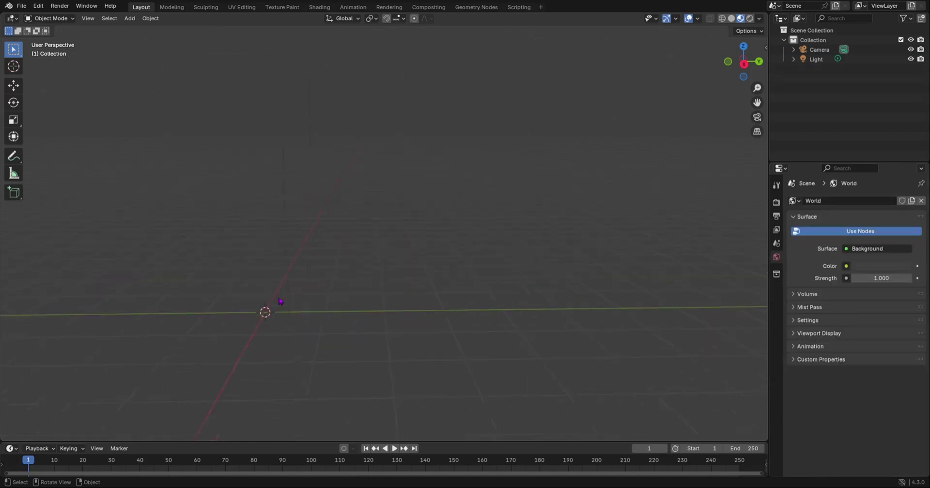
Reposition the 3D cursor freehand away from the world origin, ending in the foreground beside the X axis
middle_click_drag(280, 302, 285, 274, "shift")
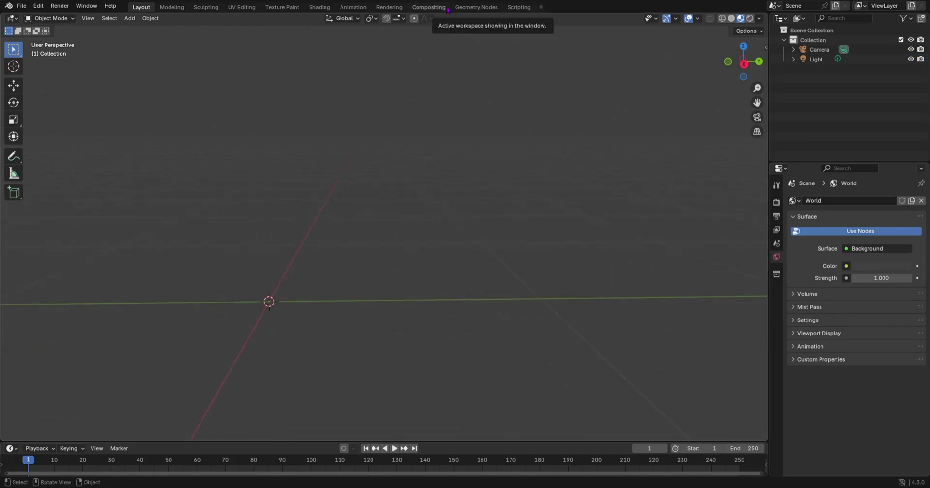
middle_click_drag(353, 228, 394, 297)
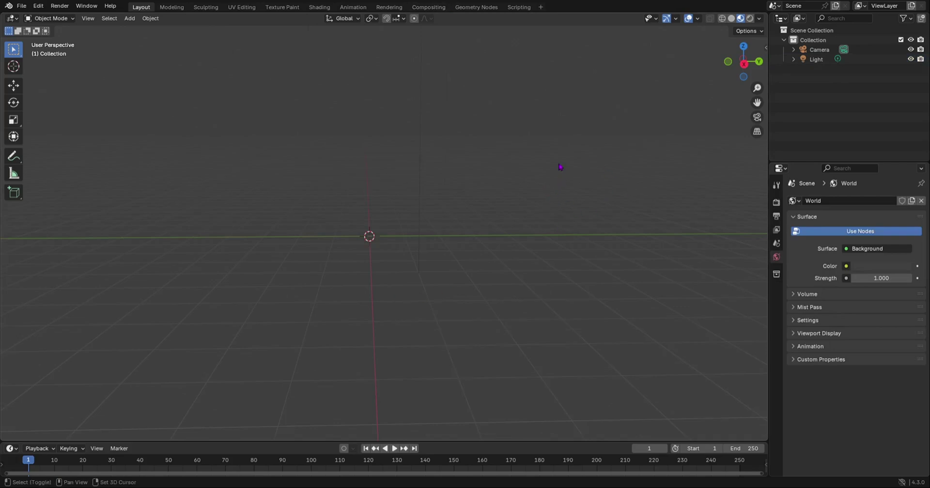
right_click_drag(559, 167, 412, 335, "shift")
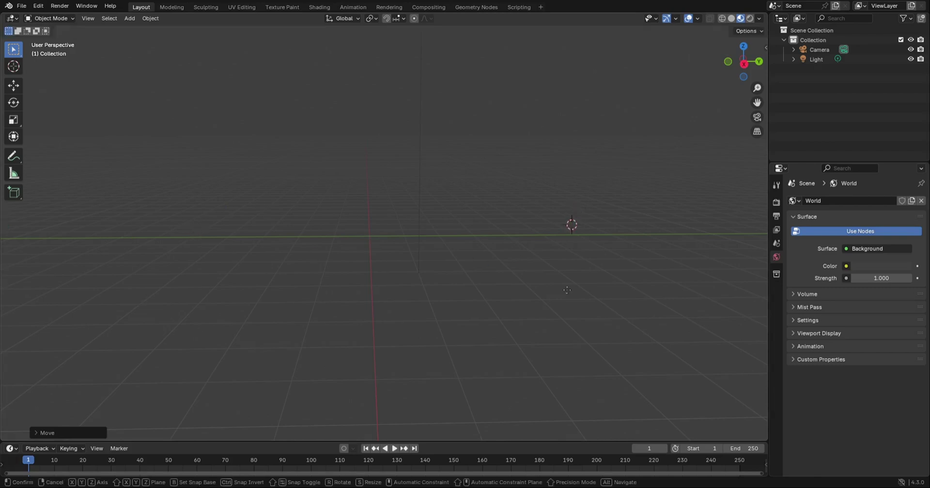
right_click_drag(566, 290, 383, 349, "shift")
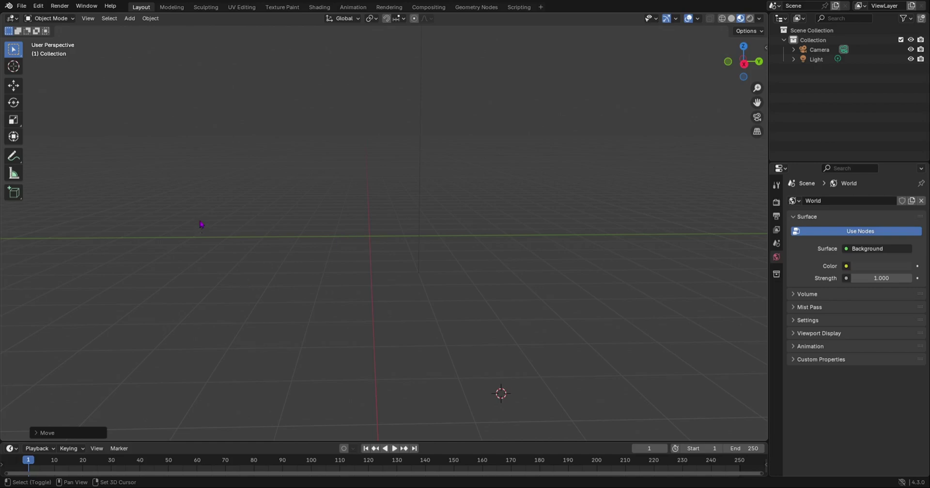
Add a plane mesh at the moved 3D cursor and frame it in the viewport
middle_click_drag(201, 224, 320, 213)
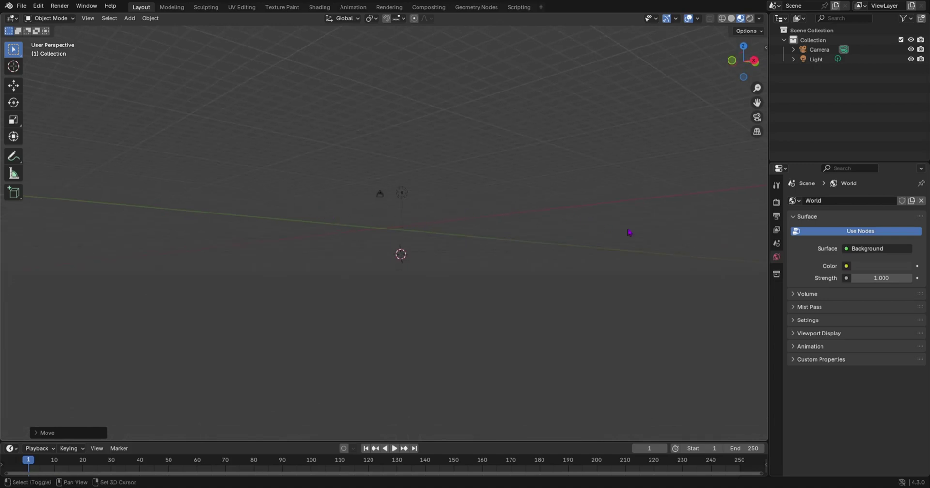
key("shift+a")
mouse_move(739, 150)
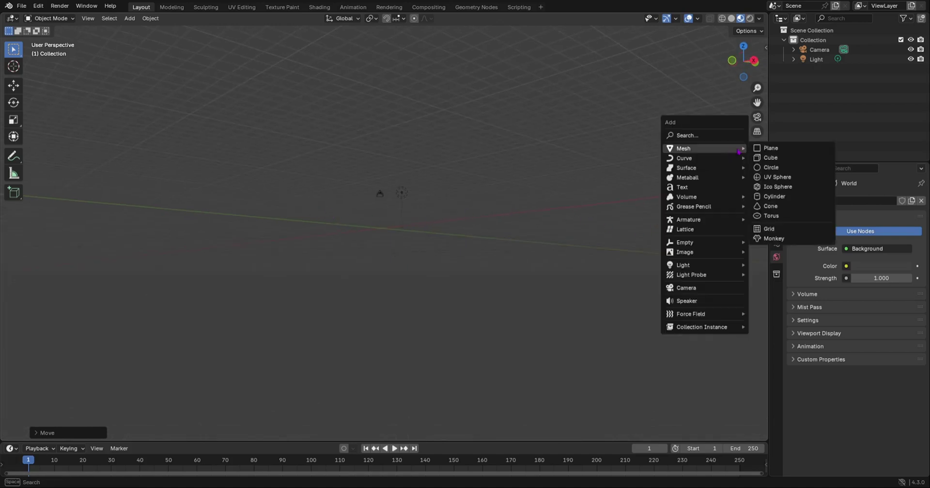
left_click(767, 148)
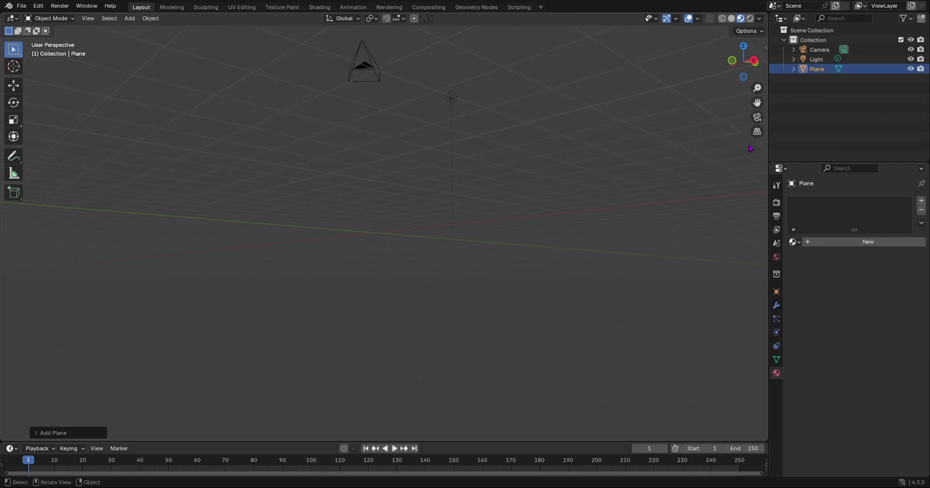
key("KP_Decimal")
middle_click_drag(542, 196, 429, 247)
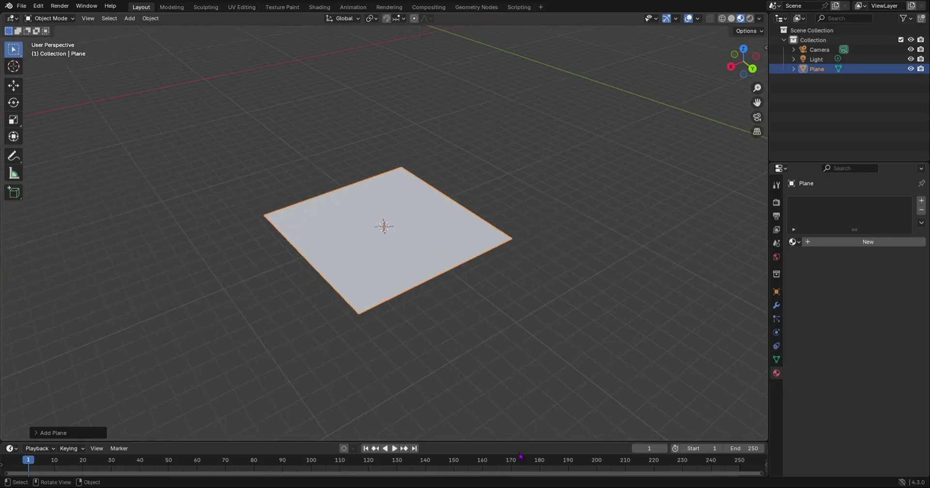
Enlarge the timeline area and insert a keyframe for the plane at frame 1
left_click_drag(542, 442, 544, 219)
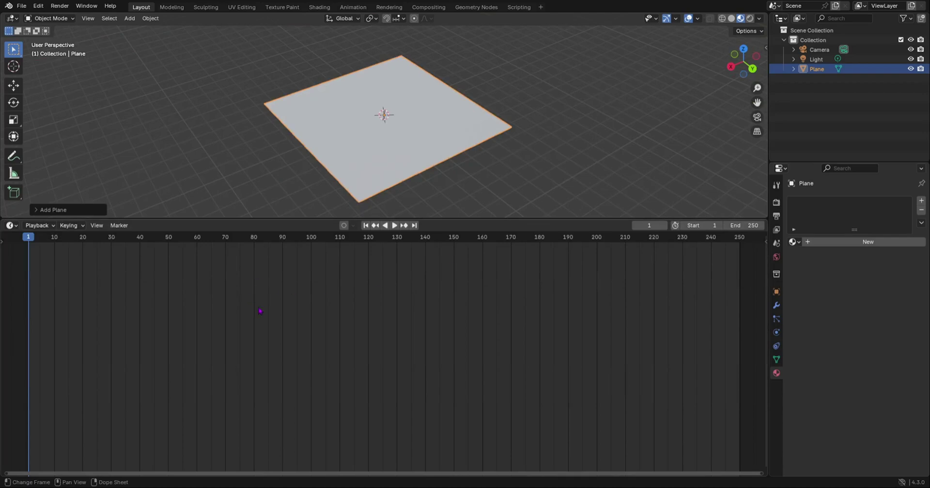
key("i")
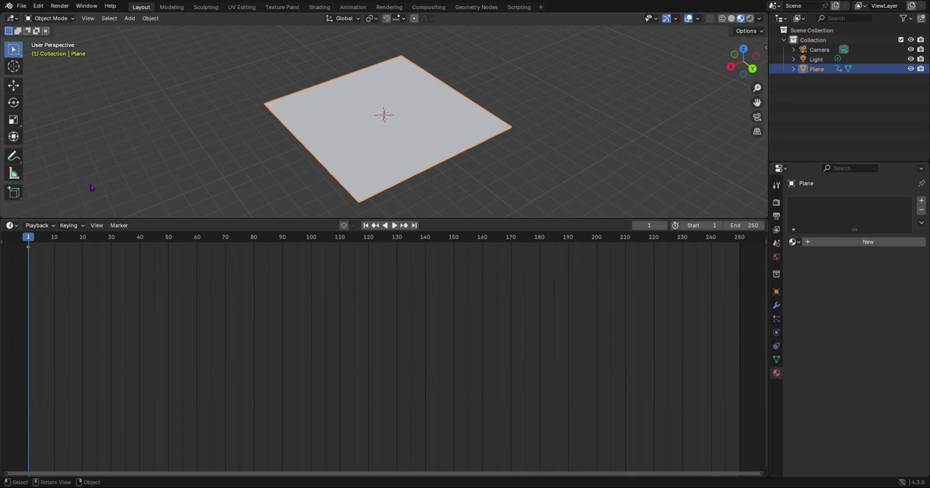
key("super")
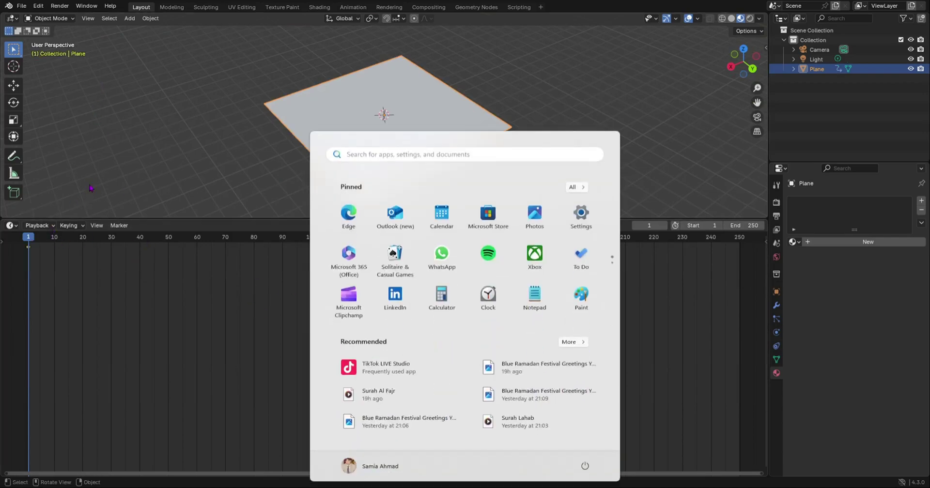
key("super")
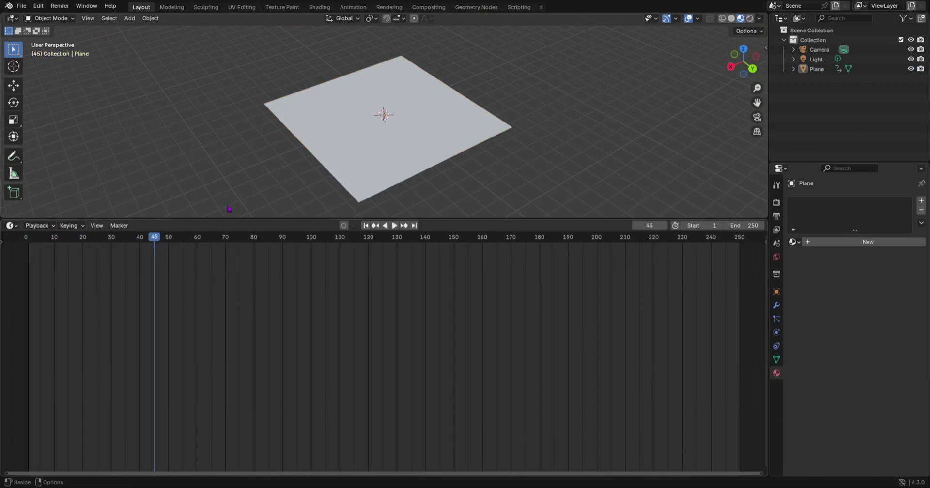
At frame 45, move the plane freehand well away from the 3D cursor and insert a keyframe for it
left_click(418, 127)
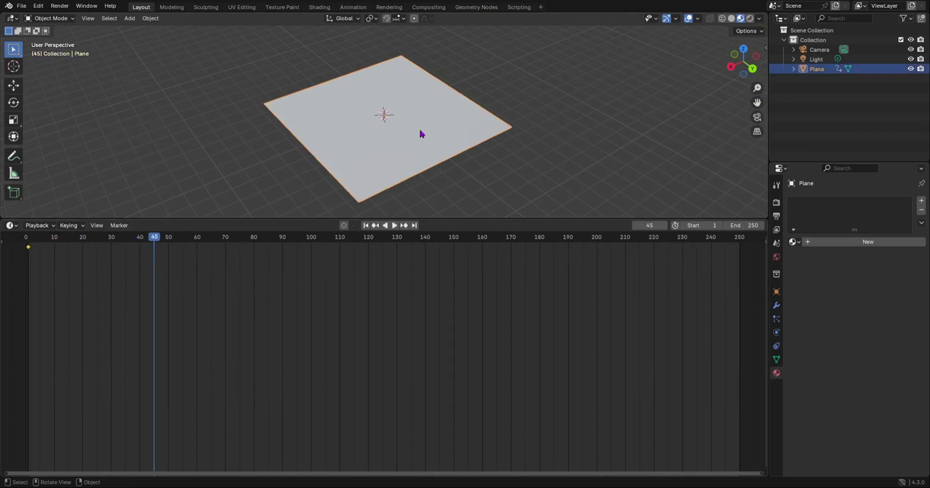
left_click_drag(419, 127, 645, 100)
key("i")
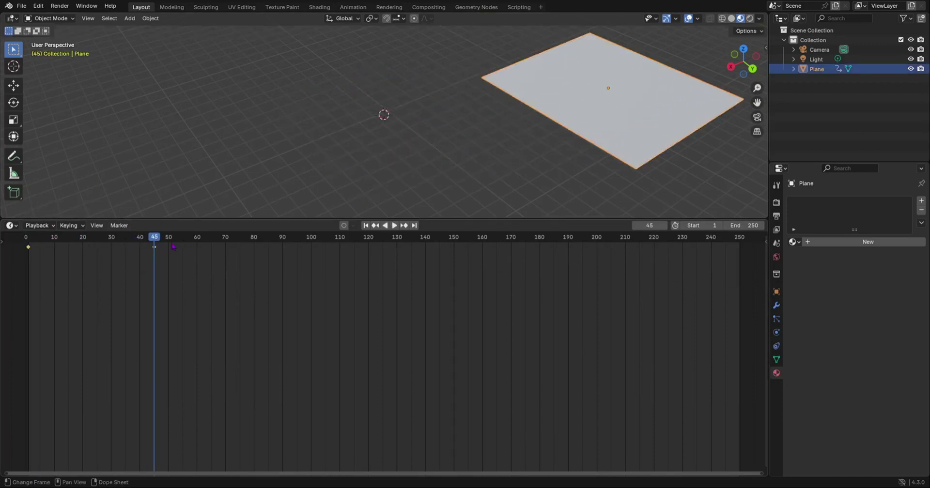
Play the plane's animation from the first frame and stop it just past the second keyframe
key("shift+Left")
key("space")
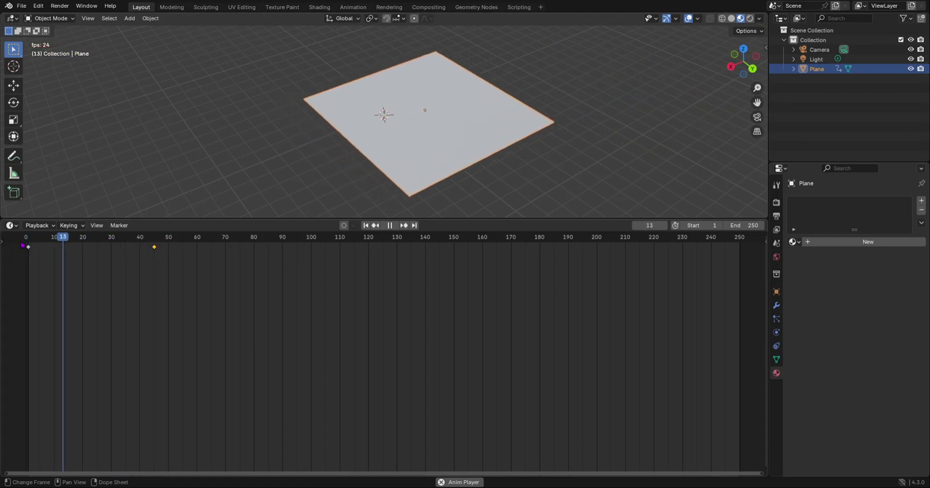
key("space")
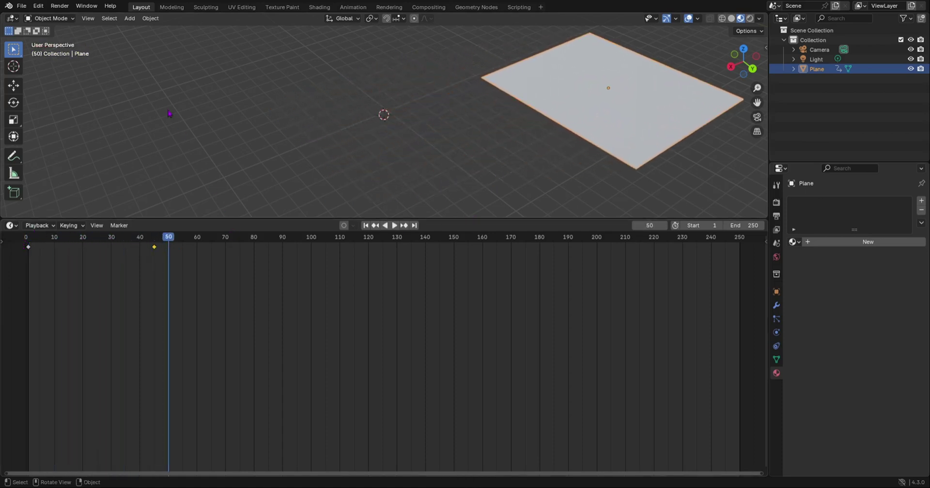